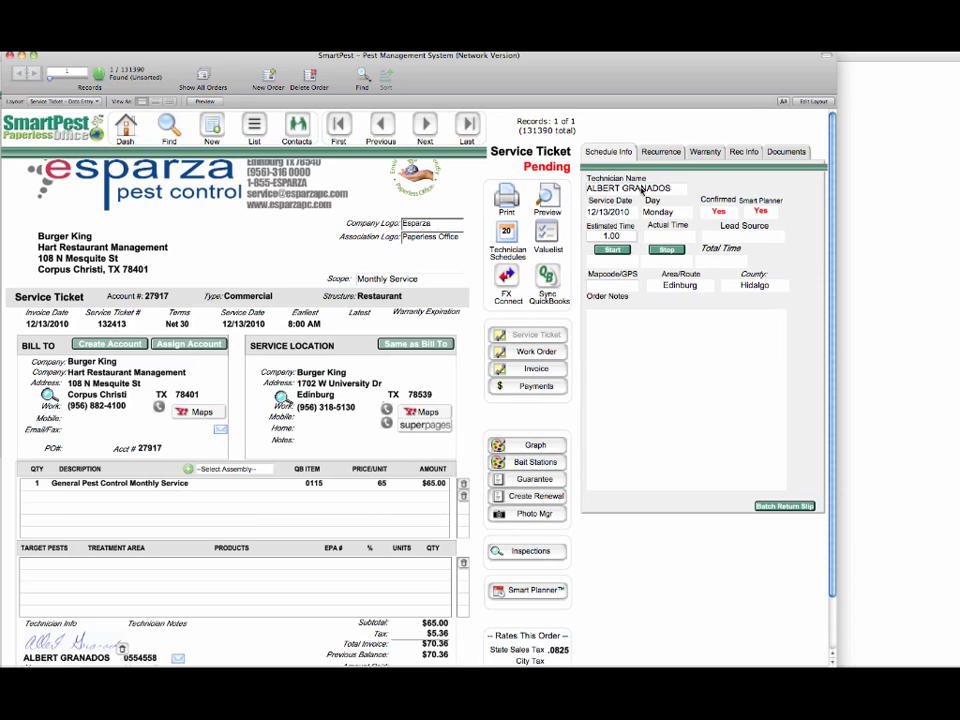
Set the ticket to recur Monthly, every 1 month, on Thursday of the 2nd week
click(658, 152)
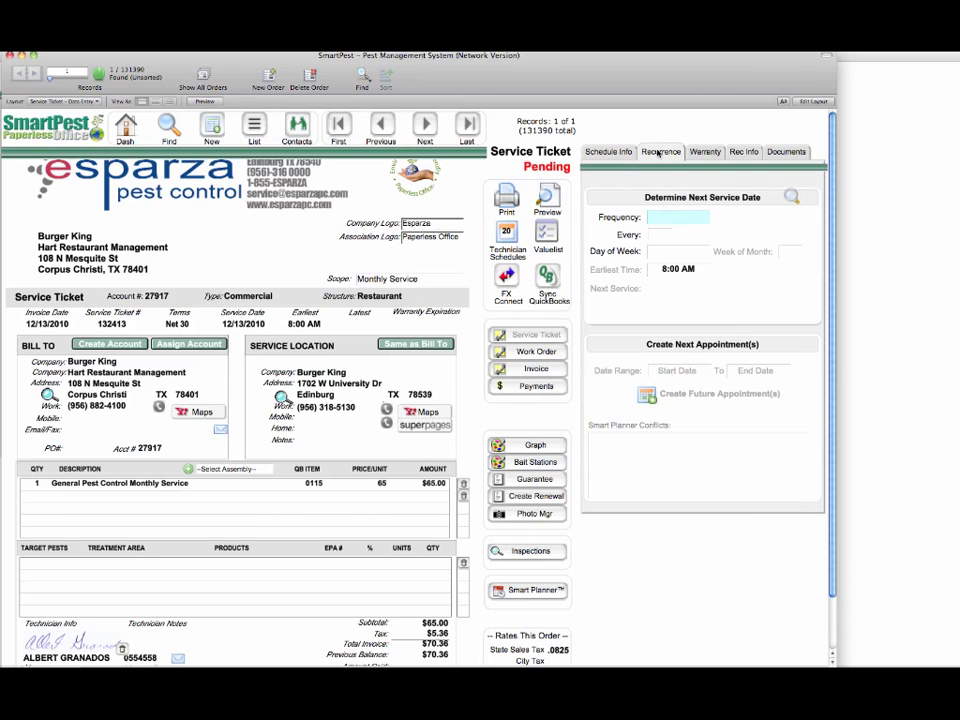
click(663, 218)
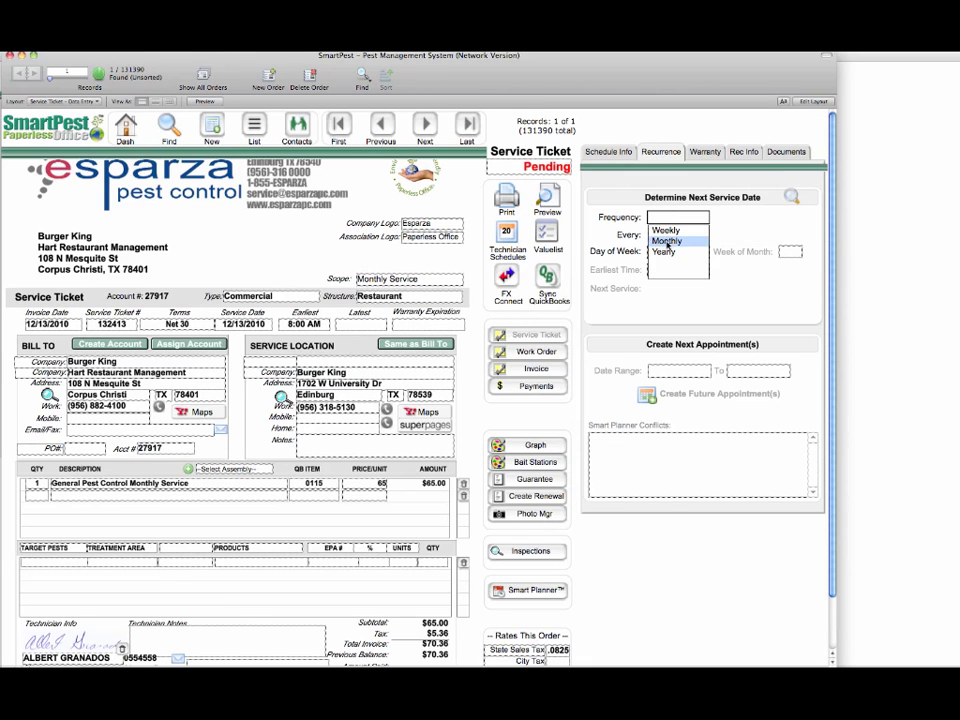
click(667, 242)
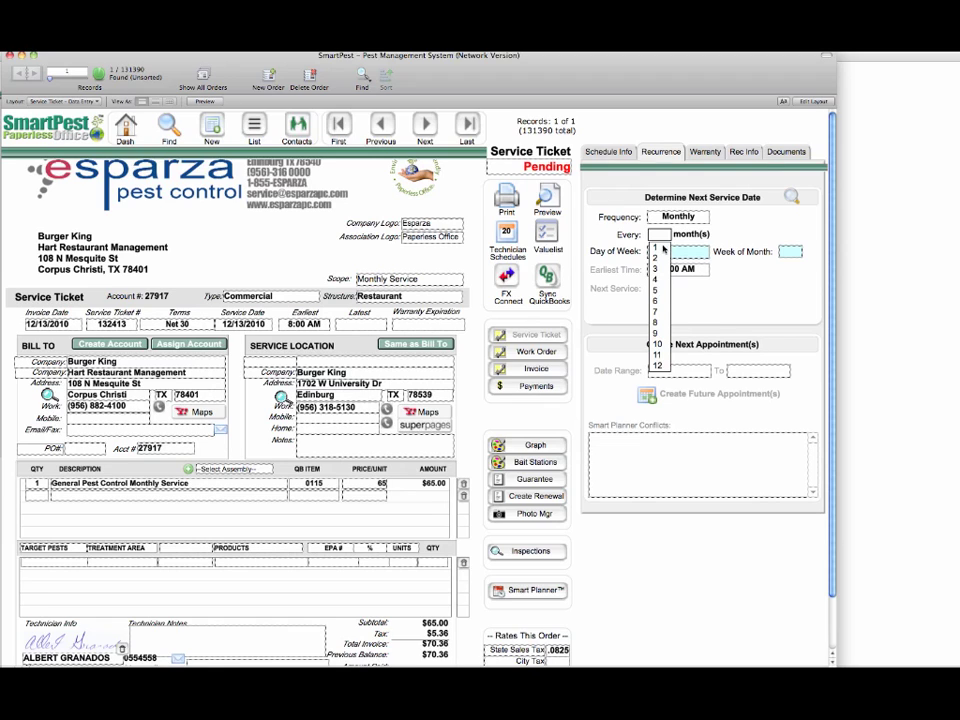
click(663, 248)
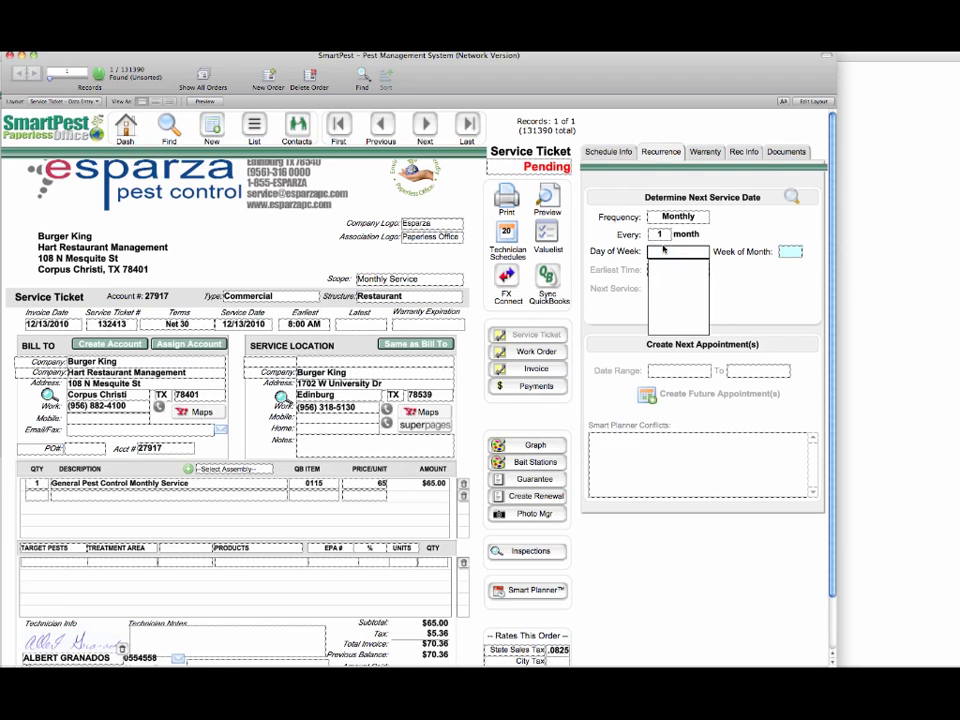
click(662, 253)
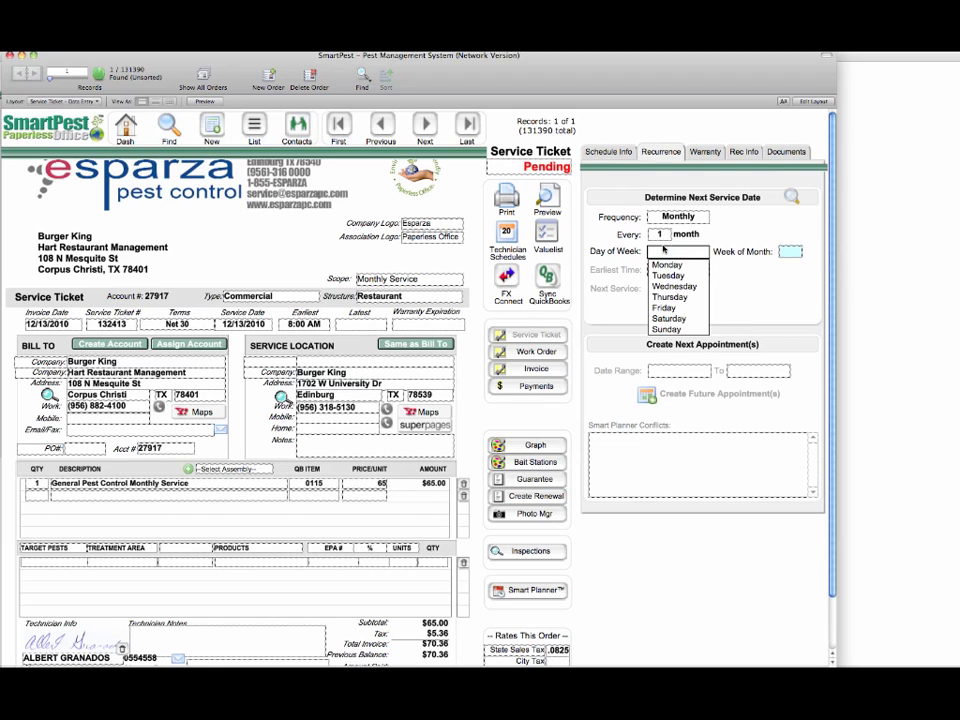
click(675, 297)
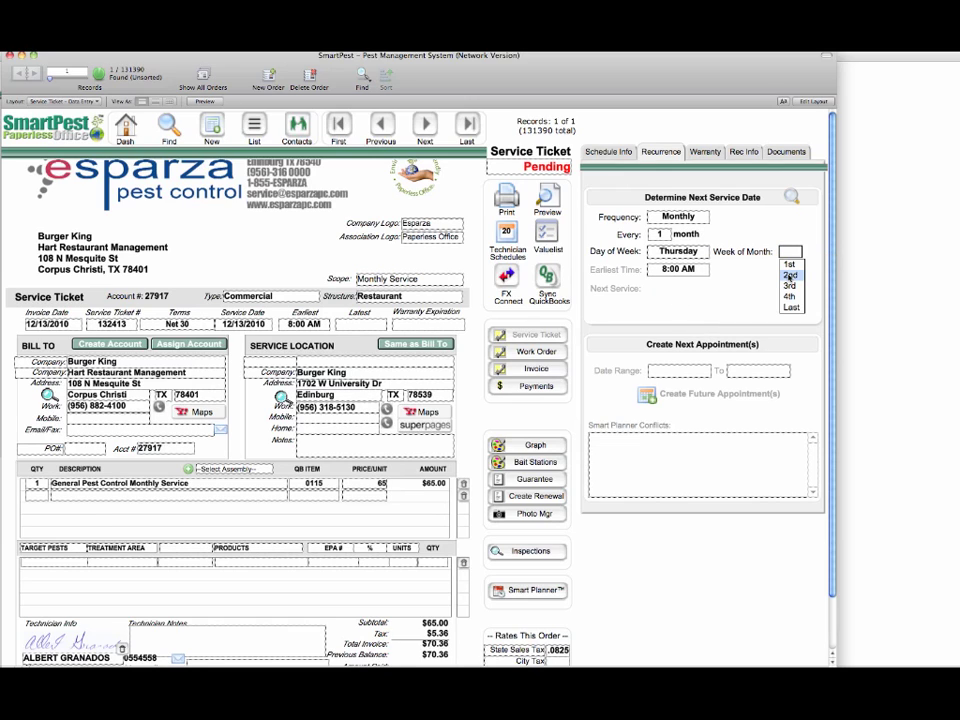
click(789, 276)
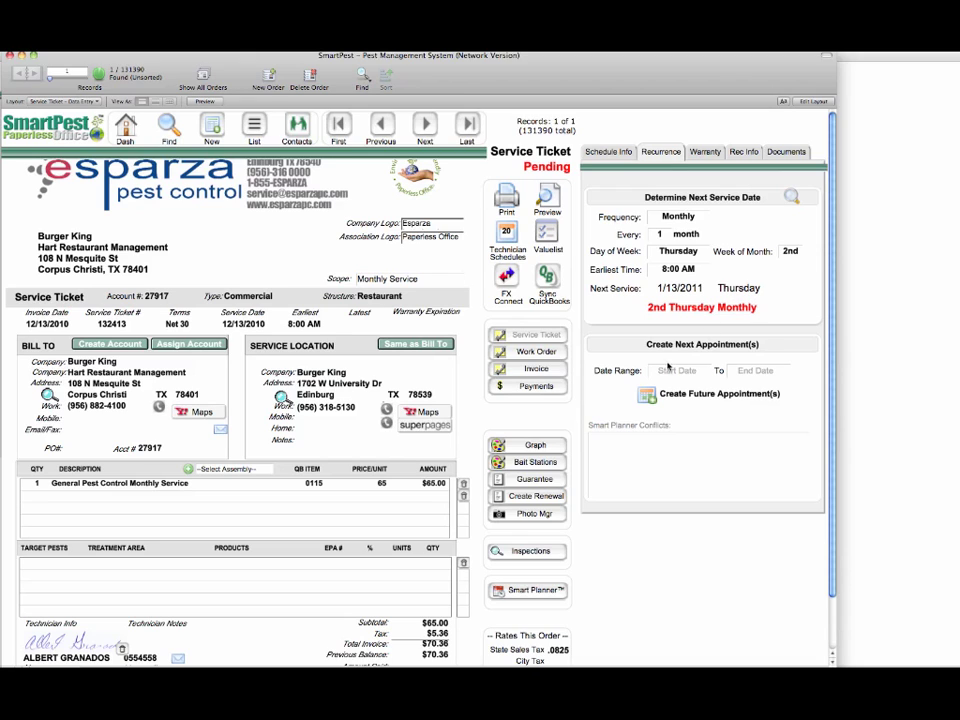
Set the appointment date range from 12/13/2010 to 12/15/2011
click(669, 369)
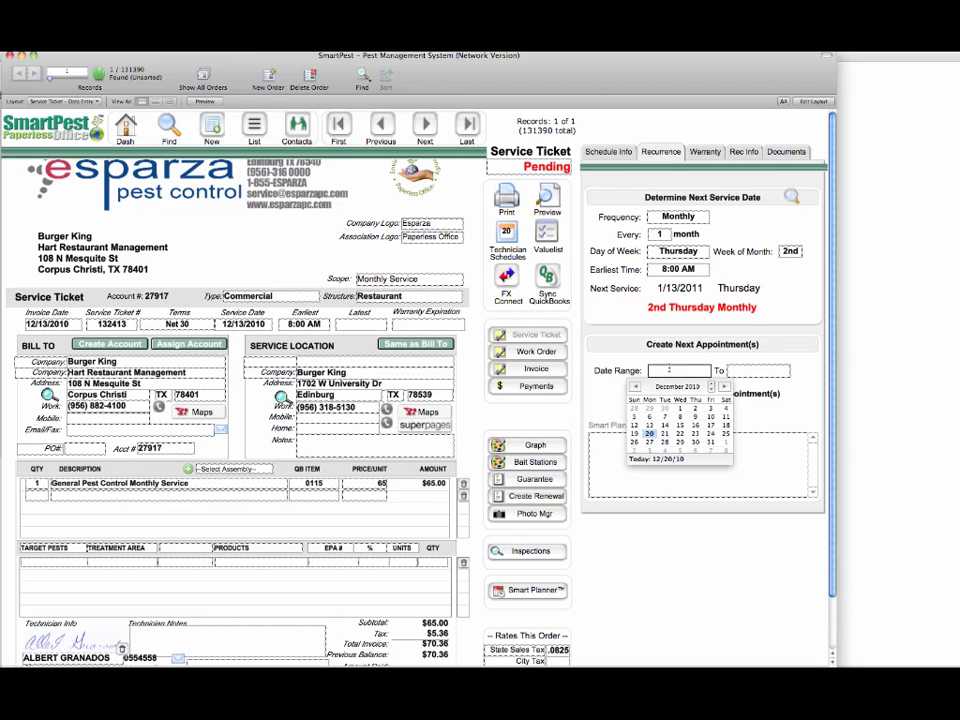
click(652, 426)
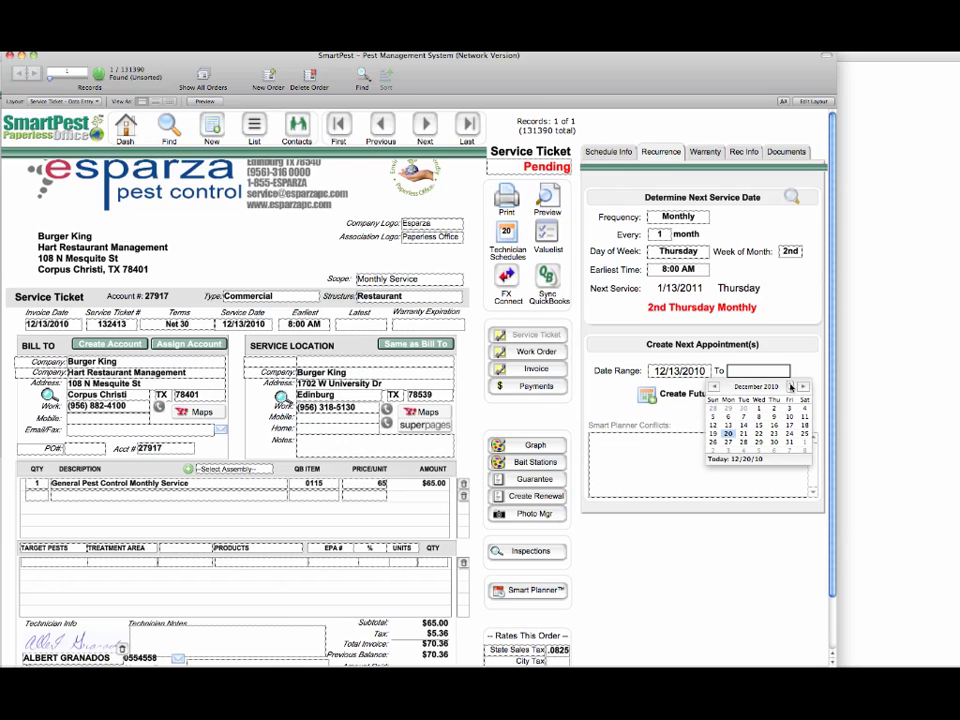
click(791, 386)
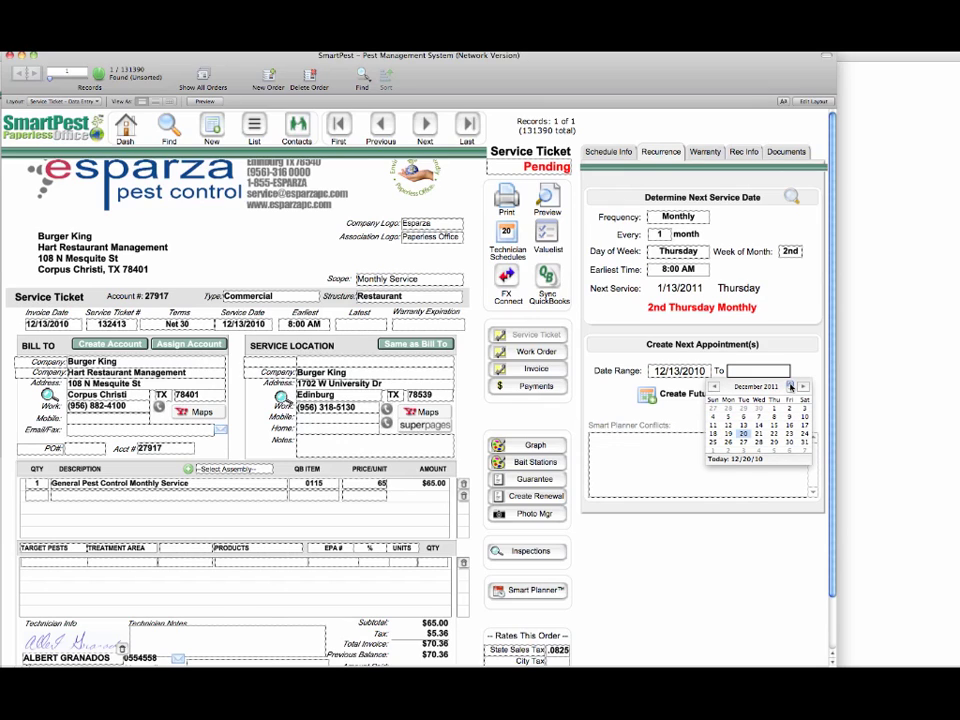
click(776, 425)
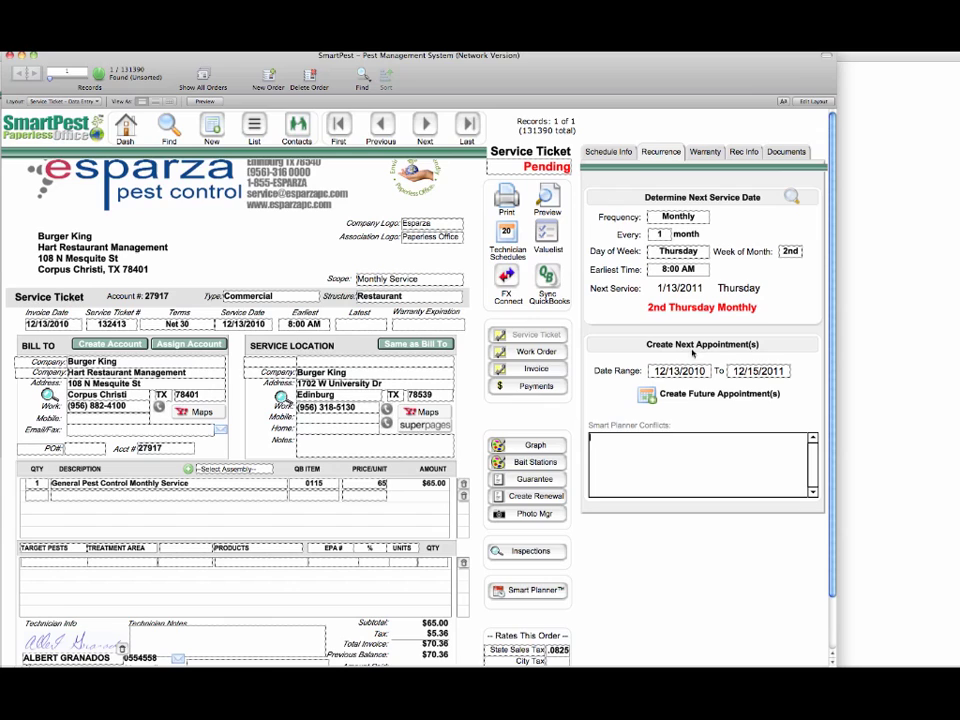
Set the Warranty Expiration date to 12/15/2011
click(425, 325)
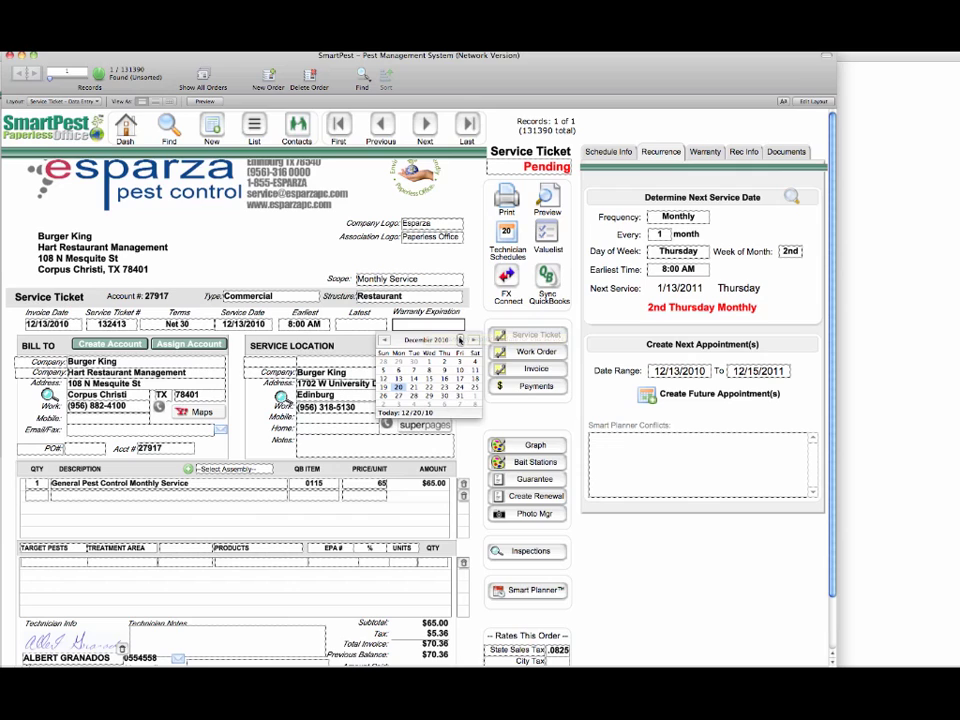
click(460, 340)
click(444, 378)
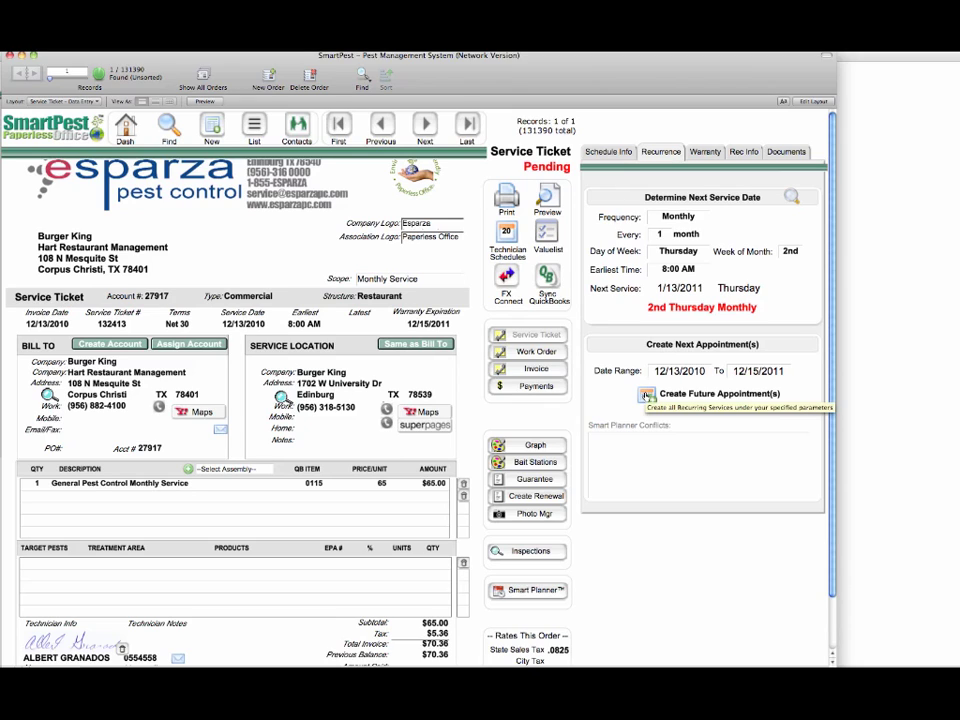
Create the future monthly appointments and acknowledge the Orders Posted to Smart Planner message
click(647, 395)
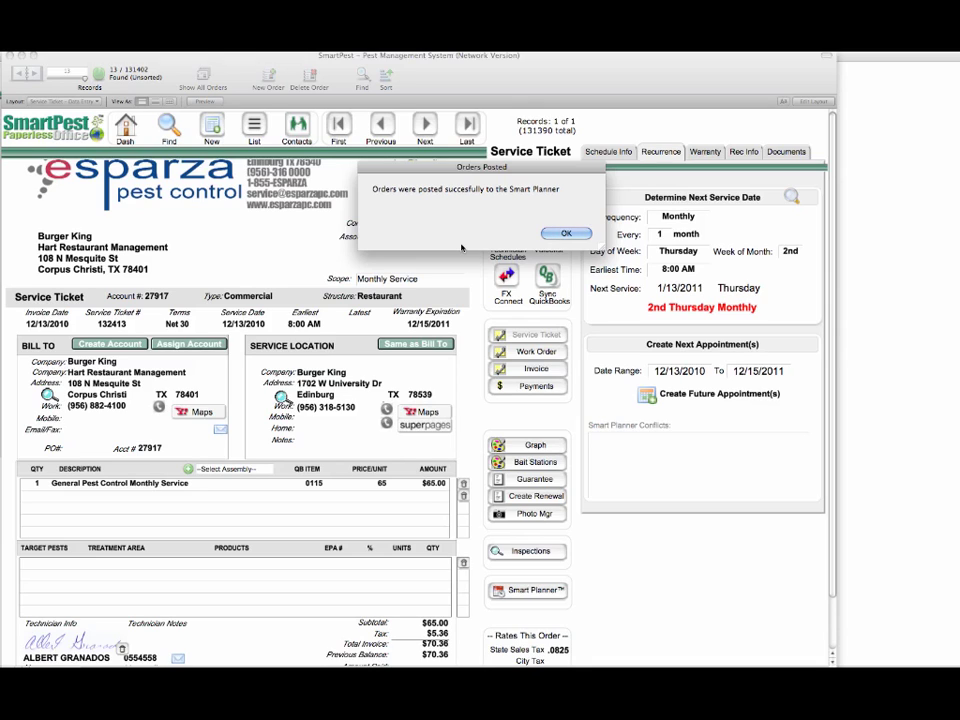
click(557, 234)
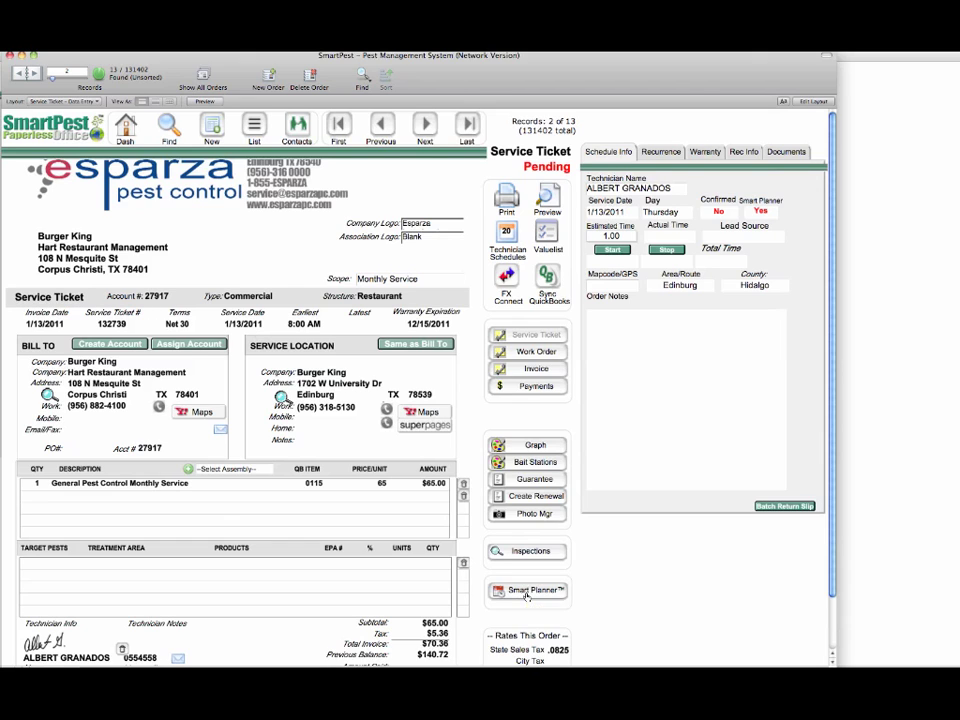
click(527, 591)
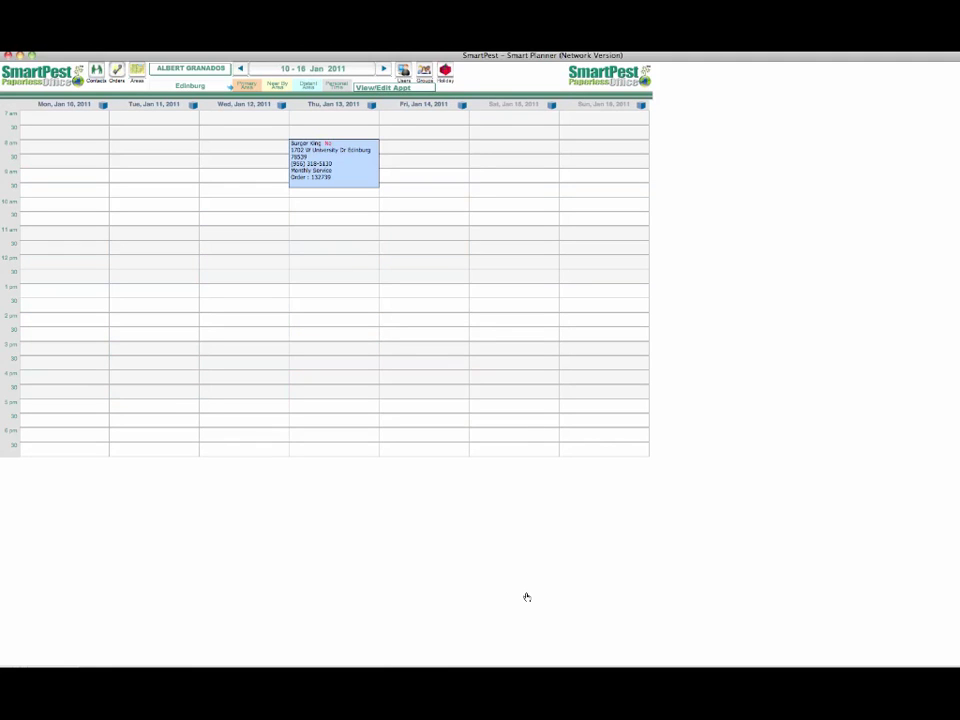
click(309, 150)
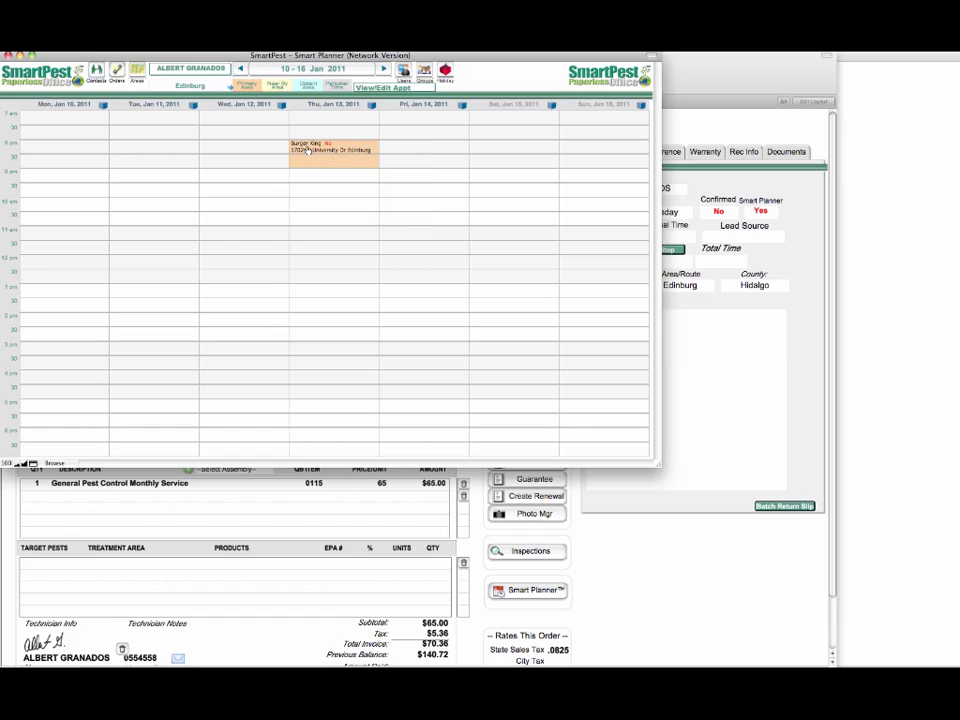
mouse_move(308, 149)
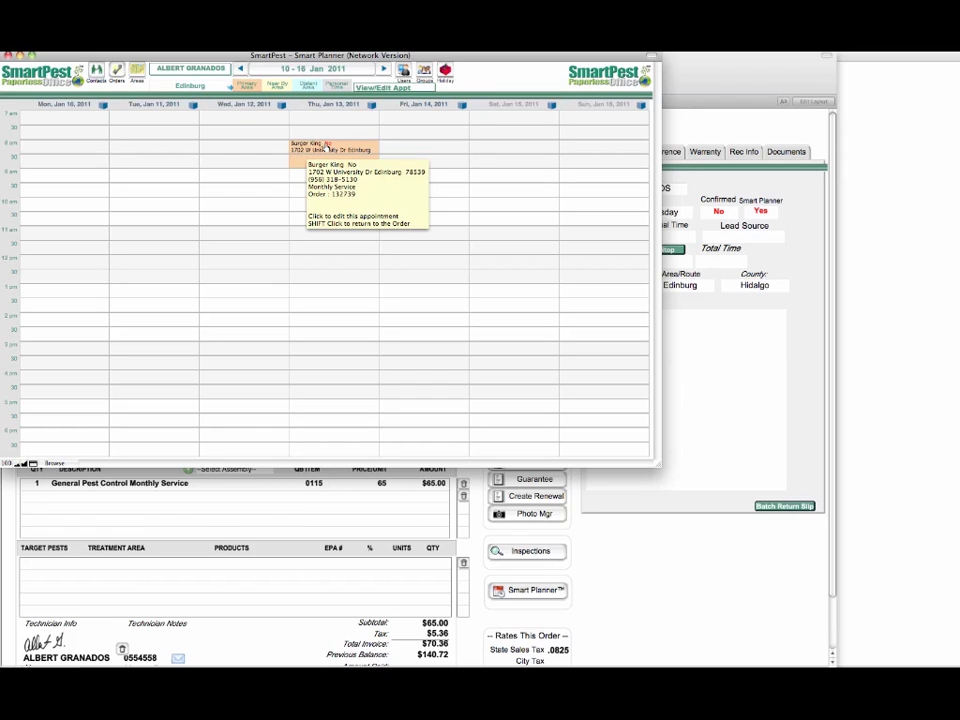
click(325, 148)
double_click(325, 148)
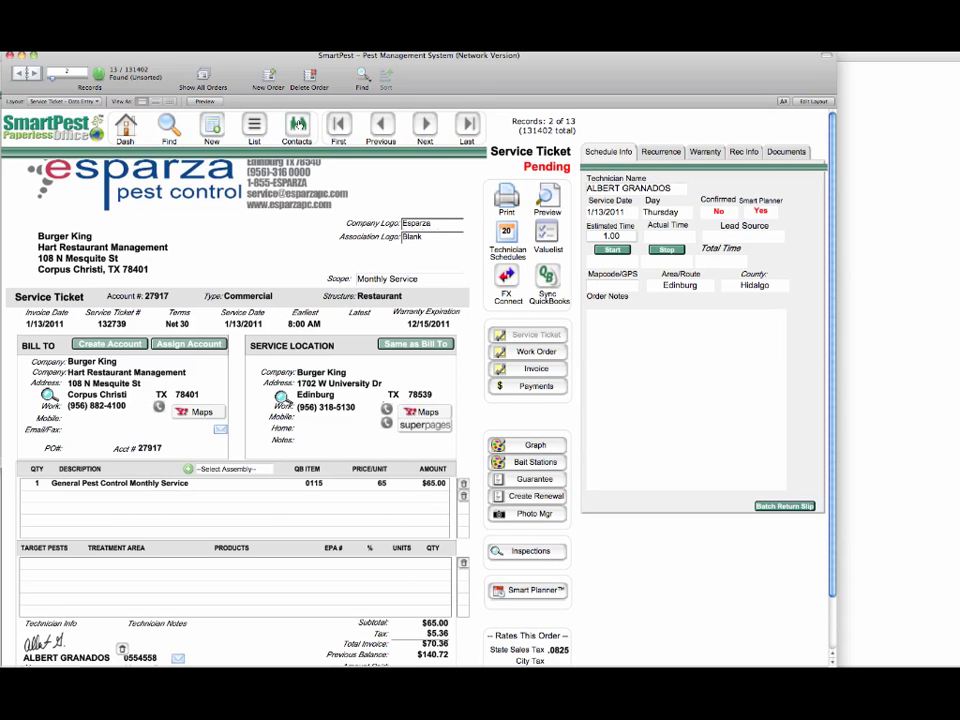
Visit the customer's contact and Smart Planner, then return to the 12/13/2010 ticket
click(297, 124)
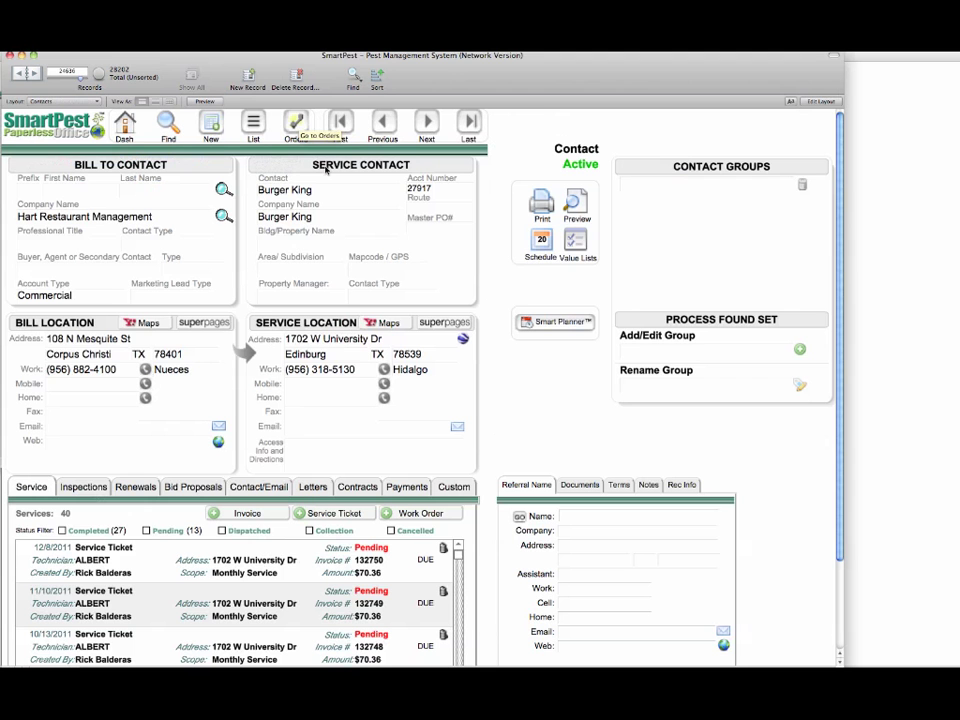
click(561, 323)
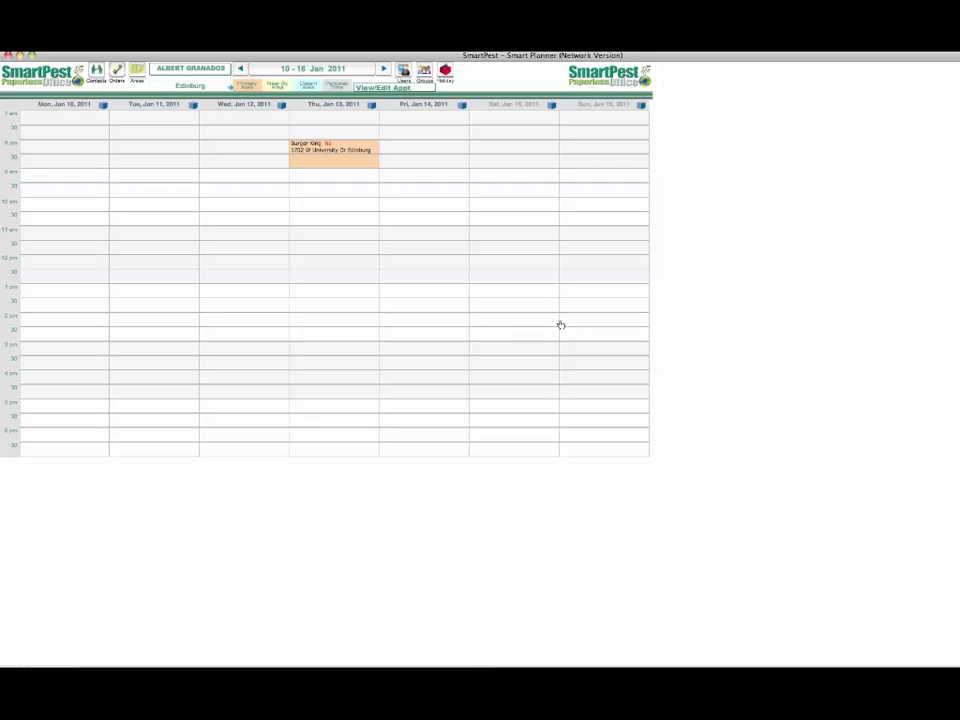
click(330, 170)
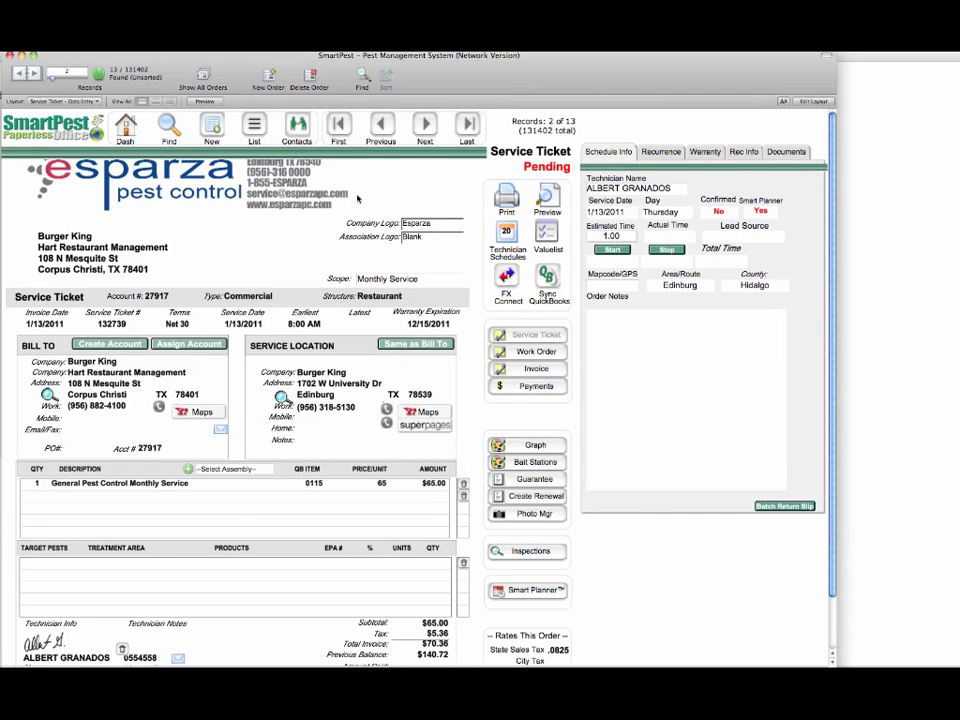
click(381, 128)
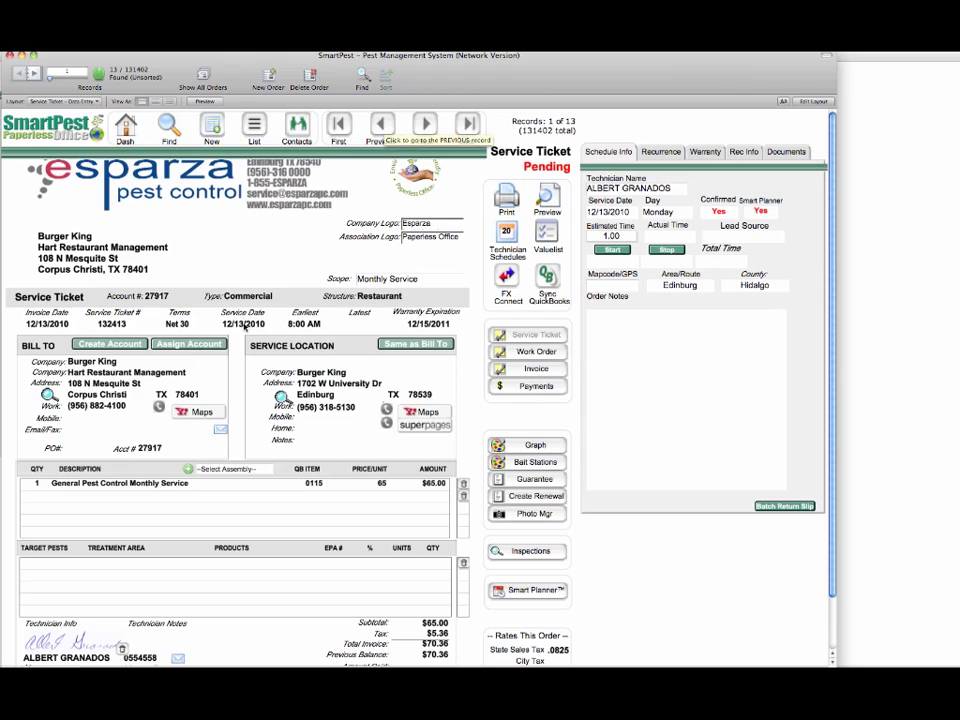
Open the Smart Planner for the Dec 13 week and inspect appointment and area zip code details
click(530, 591)
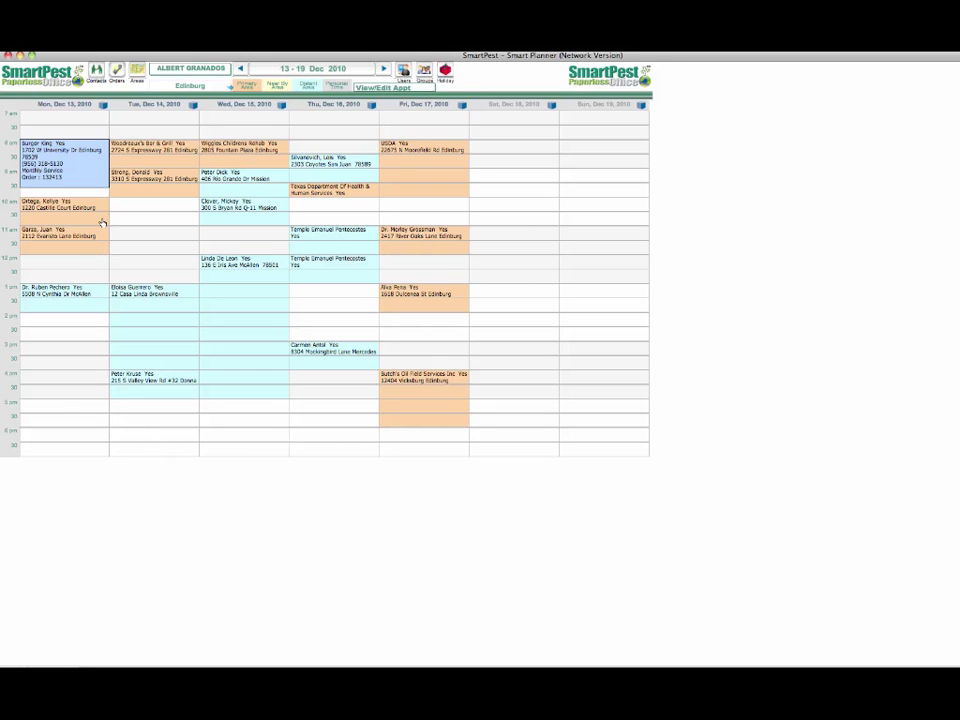
mouse_move(86, 173)
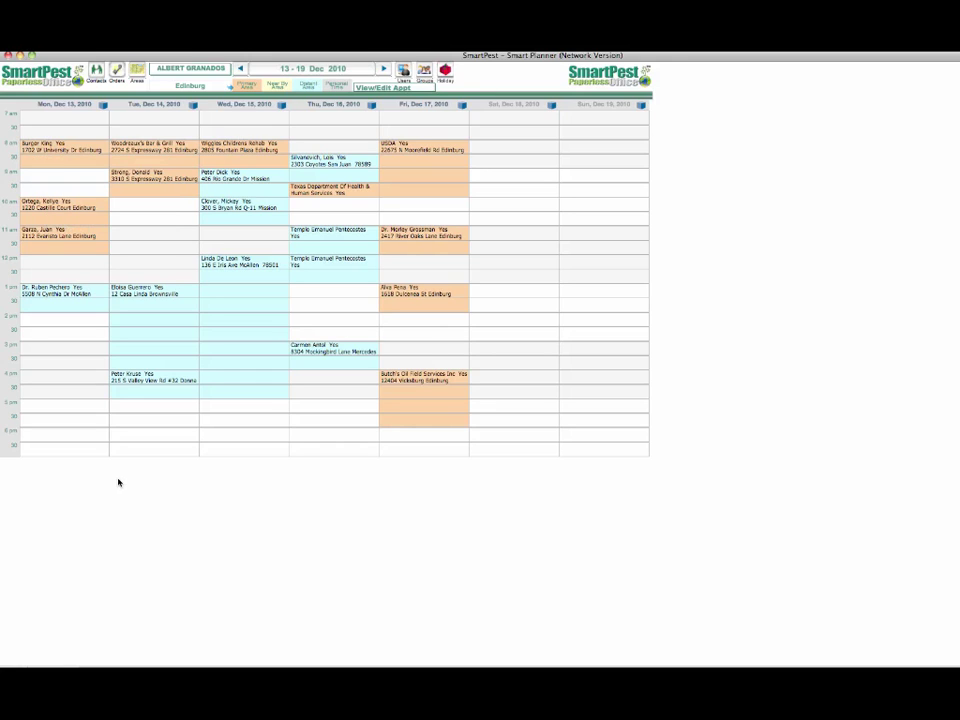
mouse_move(57, 203)
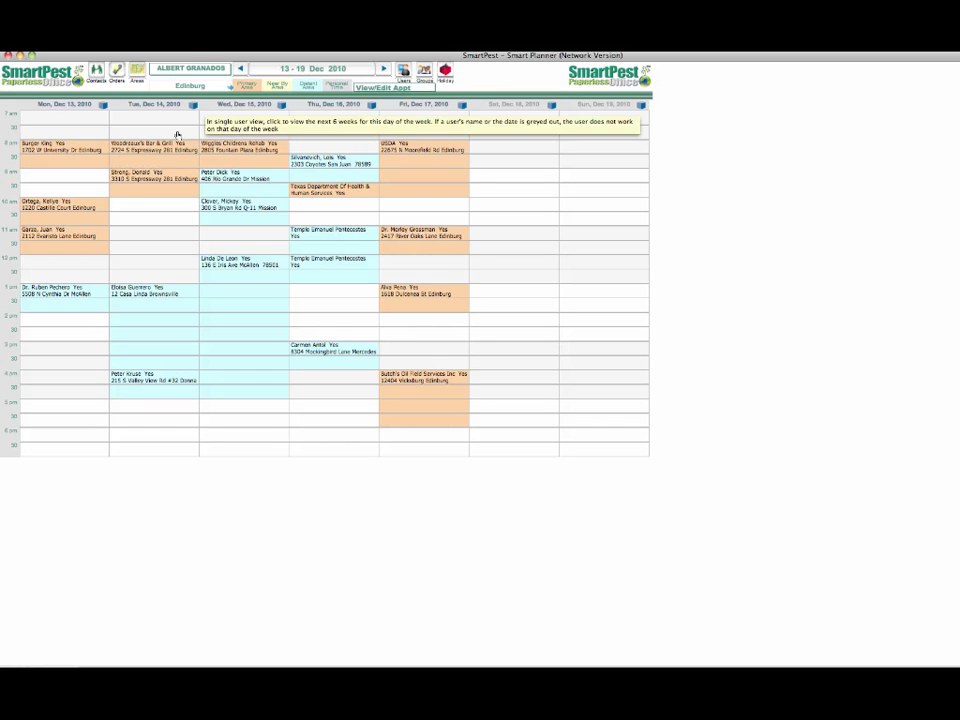
mouse_move(77, 149)
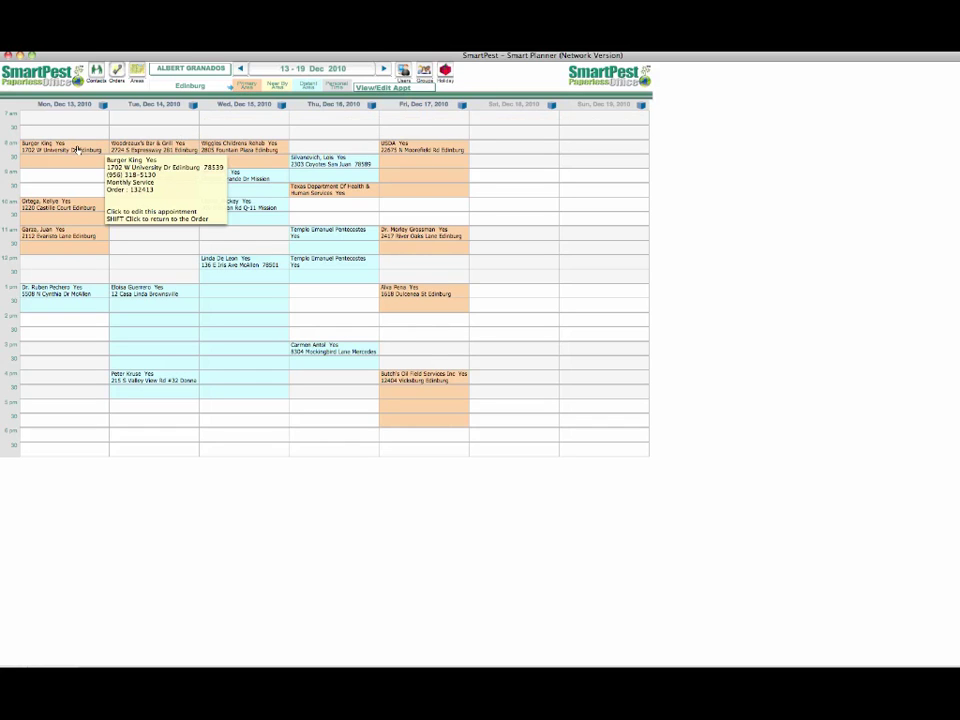
mouse_move(148, 152)
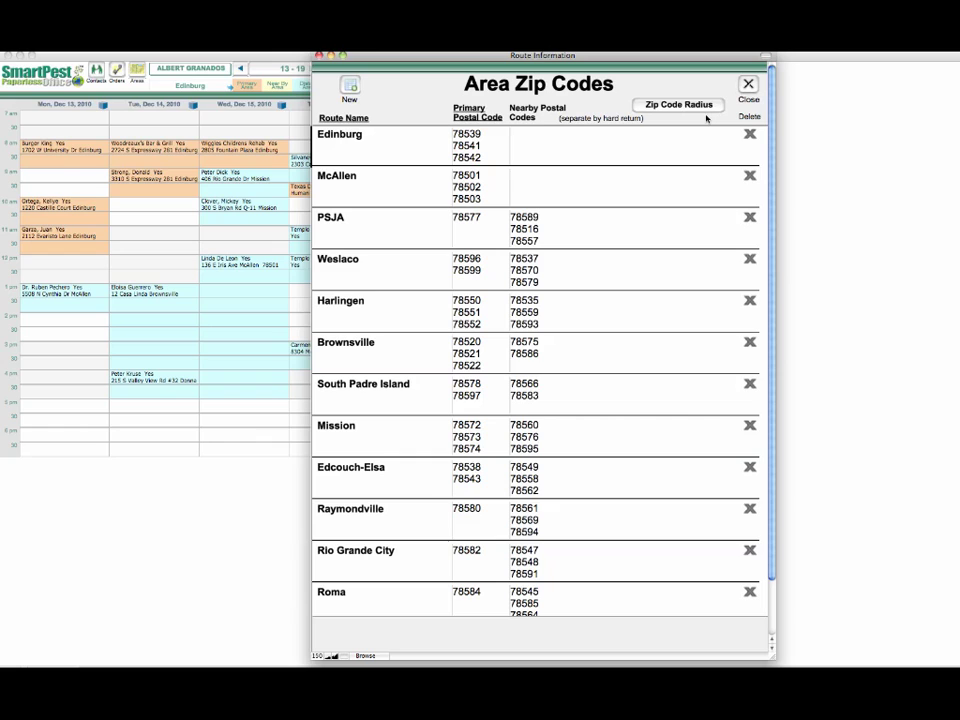
key(super+w)
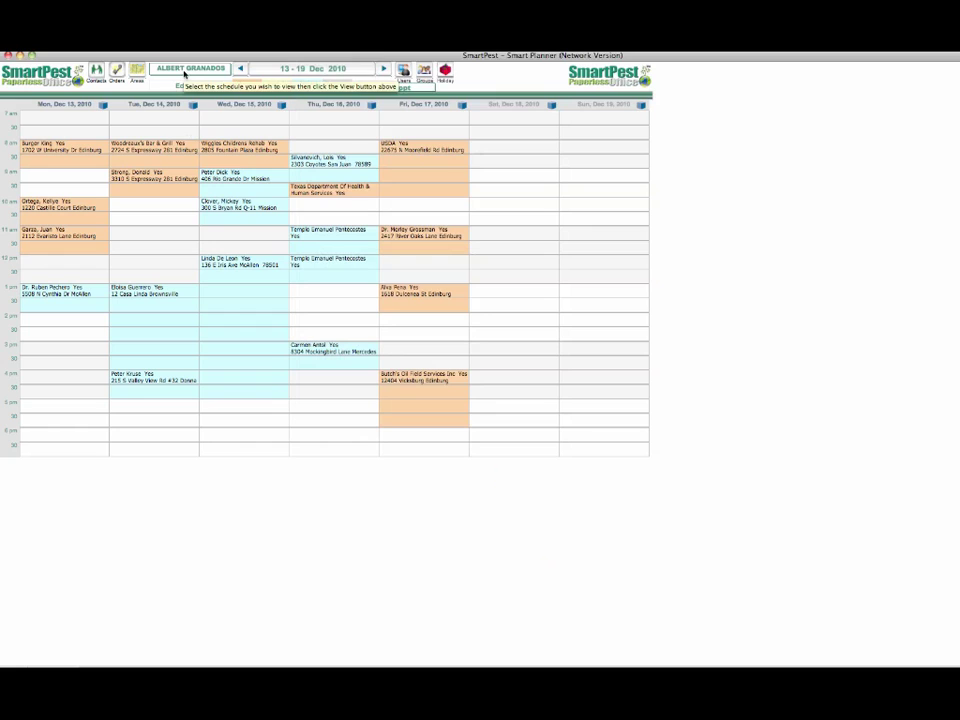
click(184, 73)
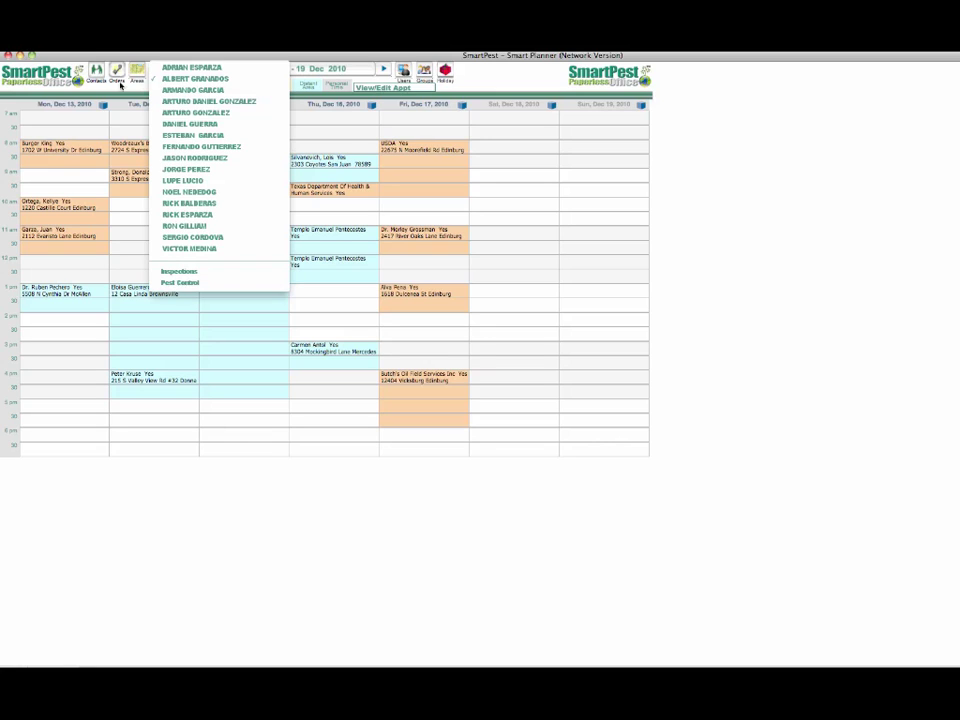
click(212, 77)
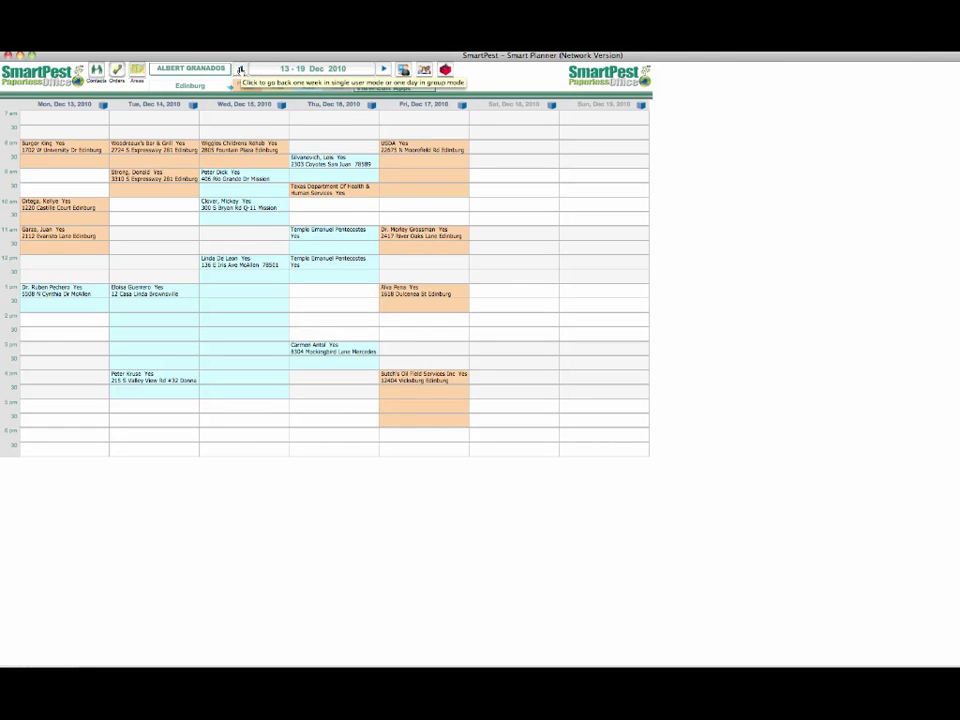
click(353, 68)
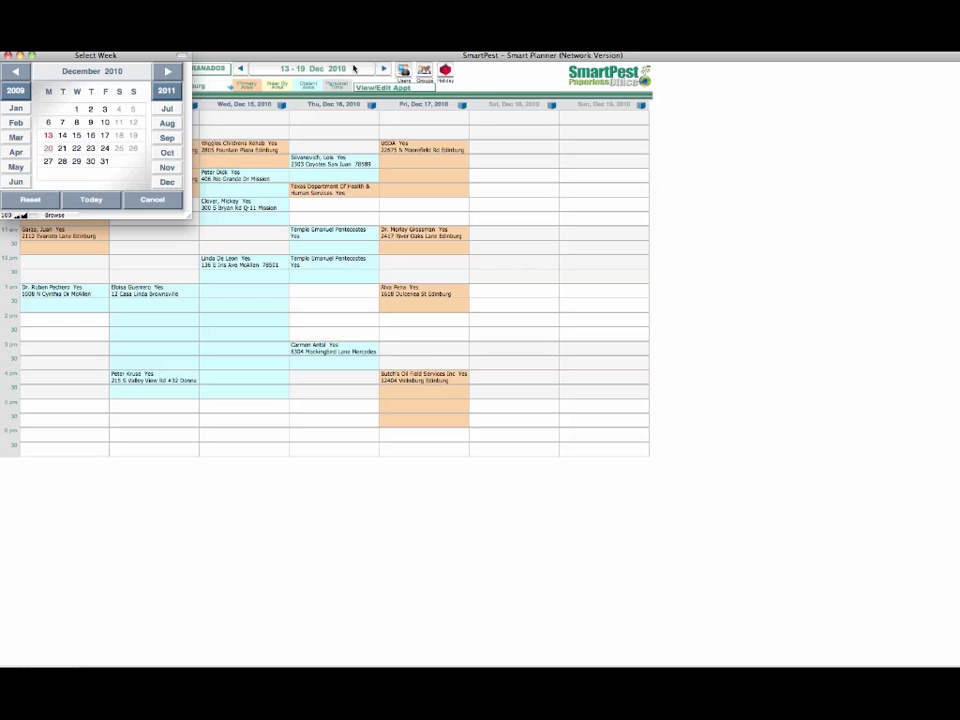
Close the week picker and check the Edinburgh service area list without changing it
click(31, 131)
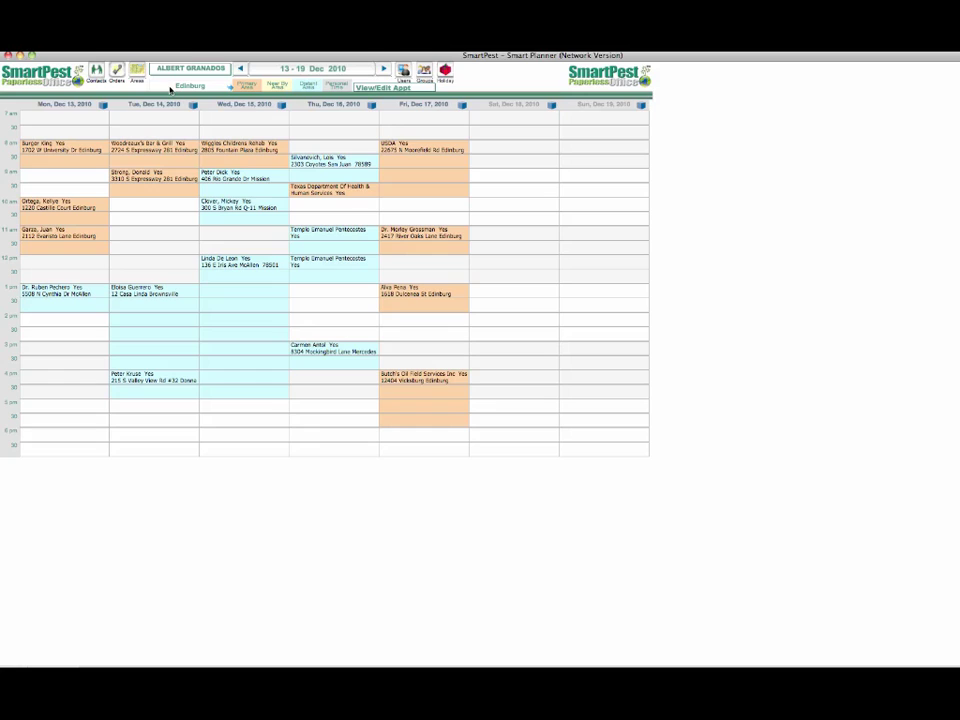
click(174, 87)
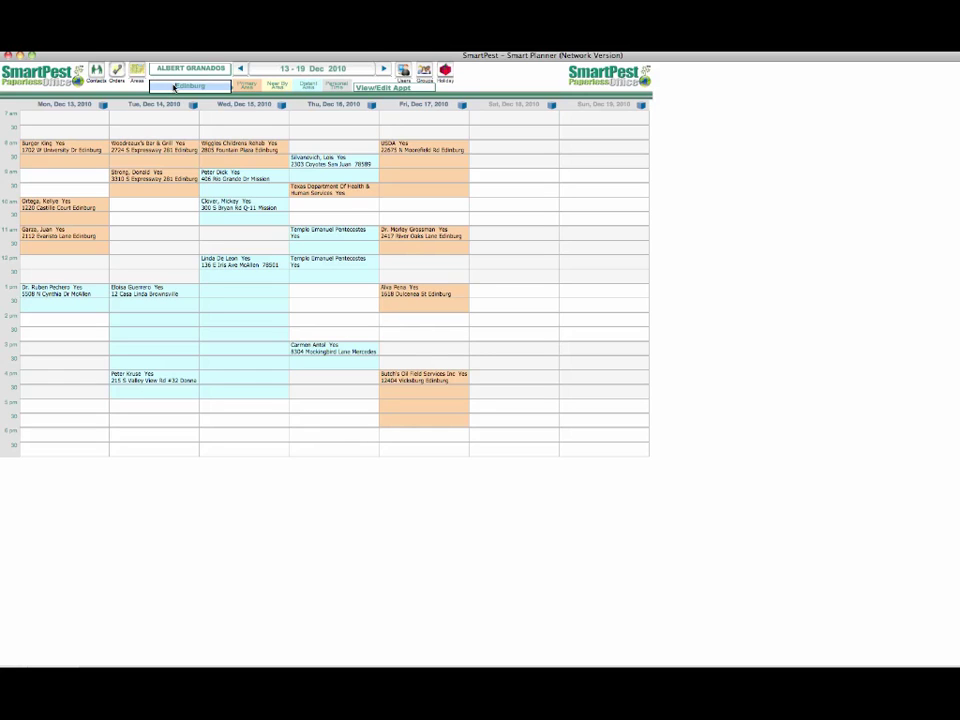
click(174, 87)
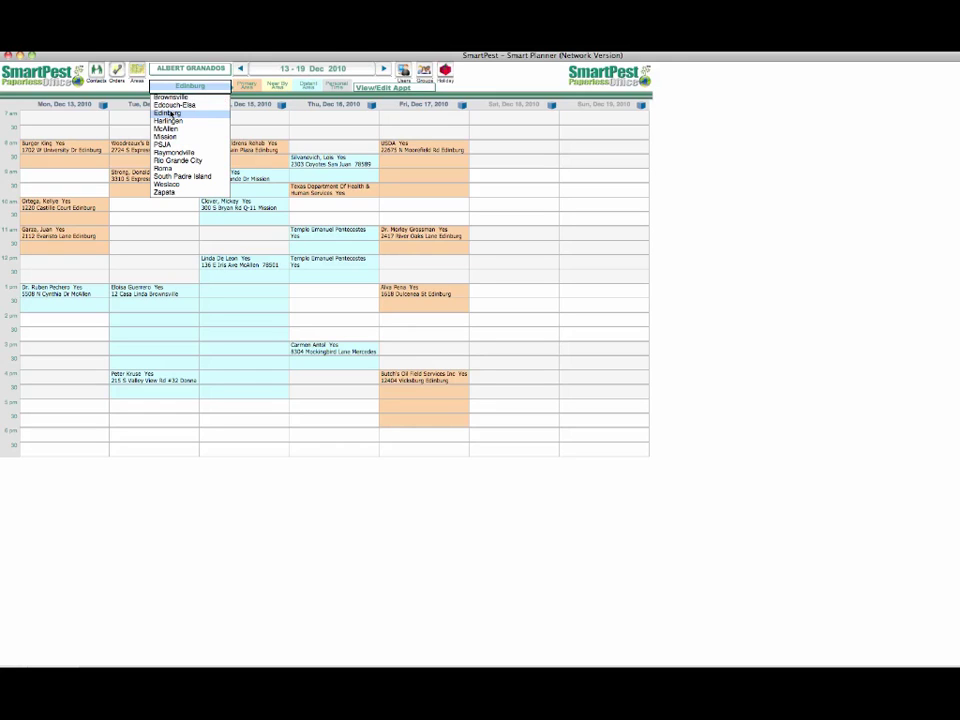
click(403, 69)
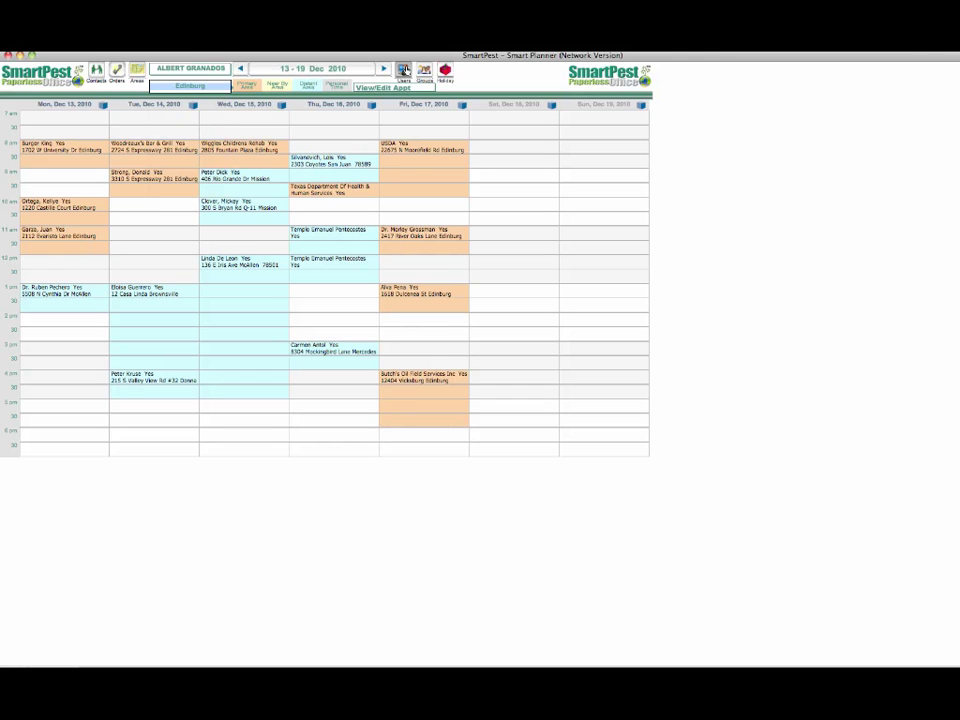
Open the planner Users list and scroll through the technicians and their working days
click(403, 69)
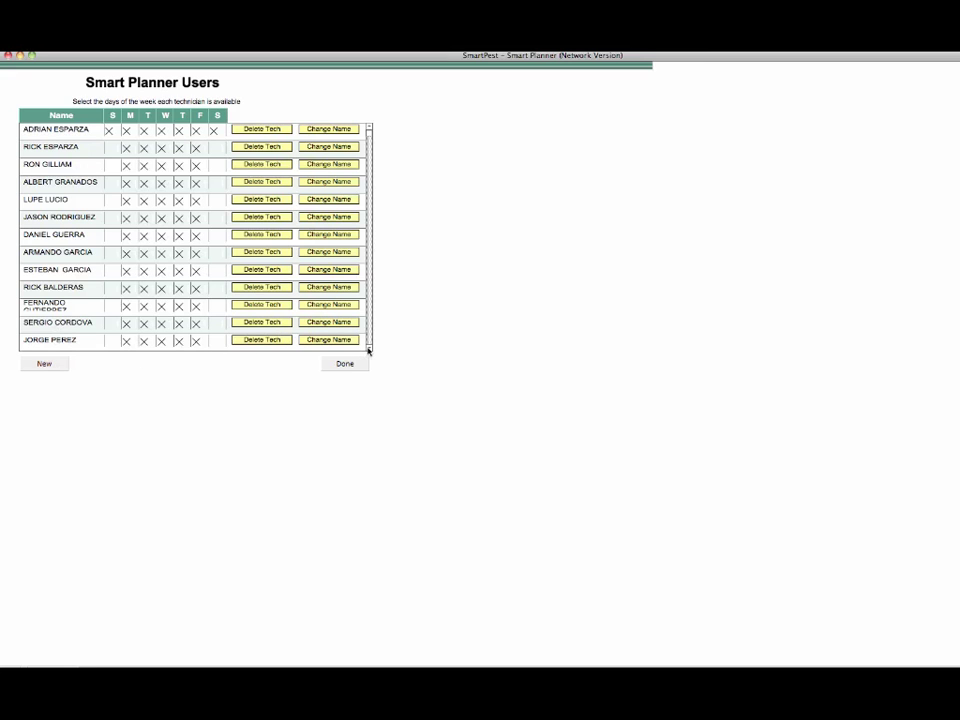
scroll(369, 350, down, 4)
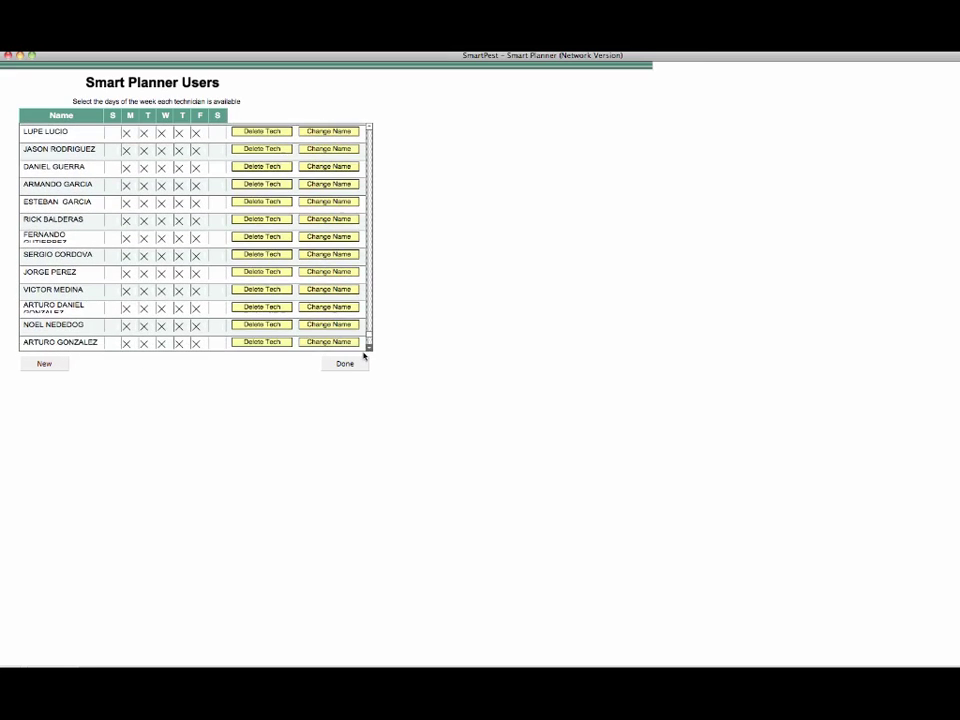
Remove one technician from the Pest Control group, leaving it with 6 members
click(347, 364)
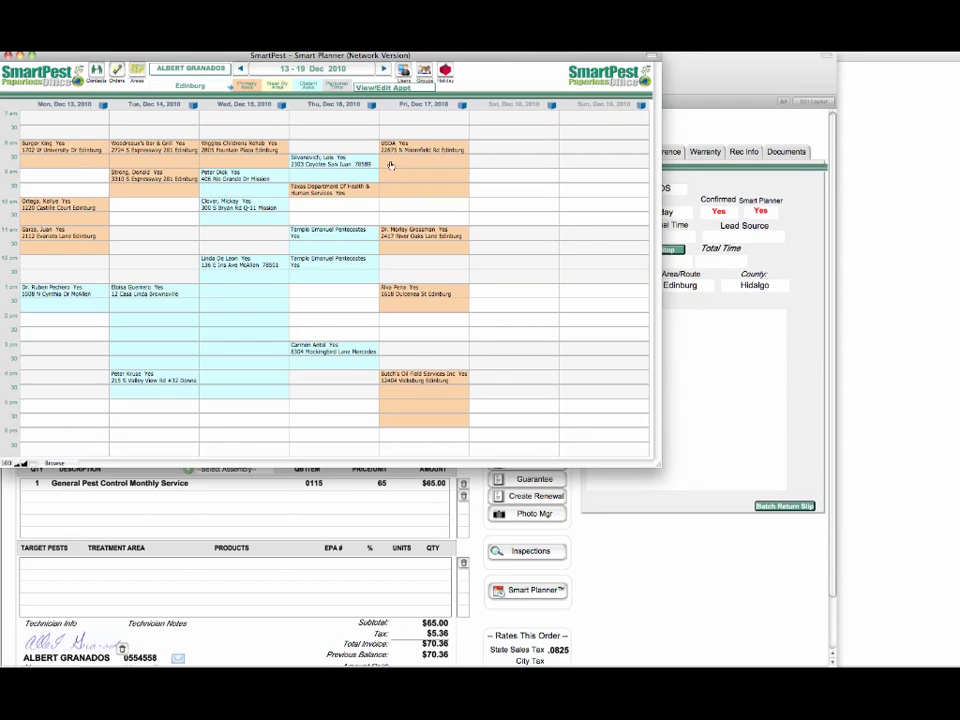
click(424, 73)
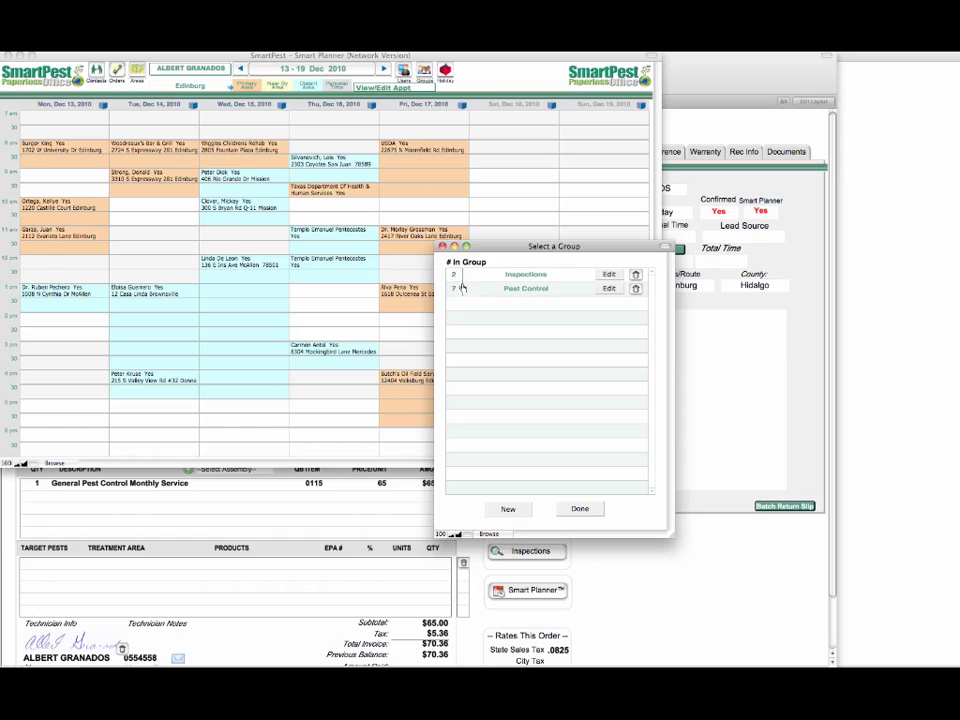
click(609, 288)
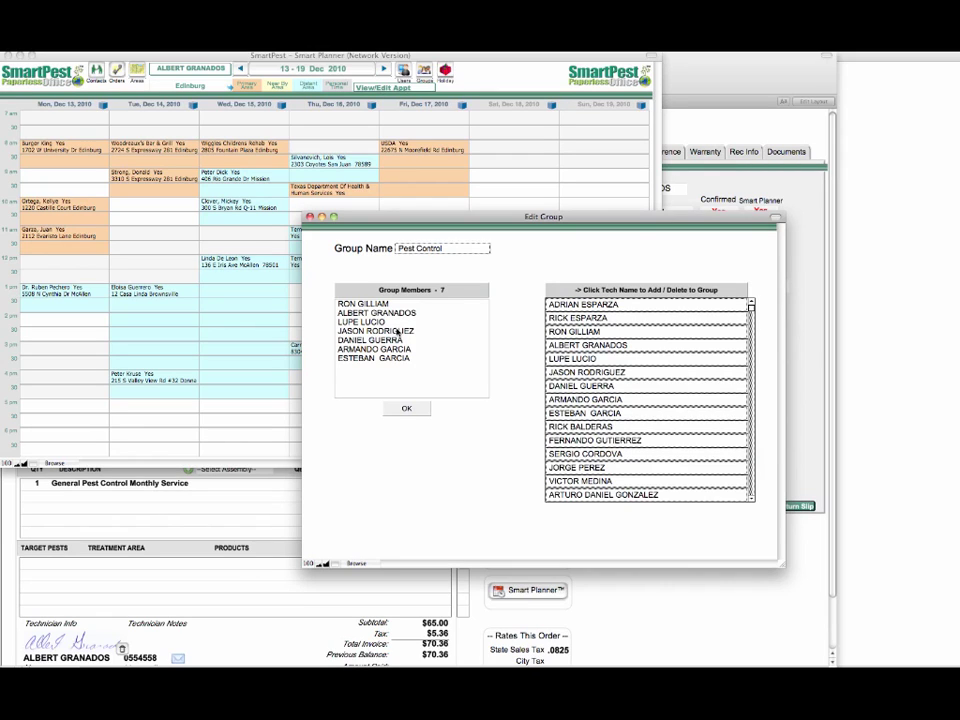
click(592, 372)
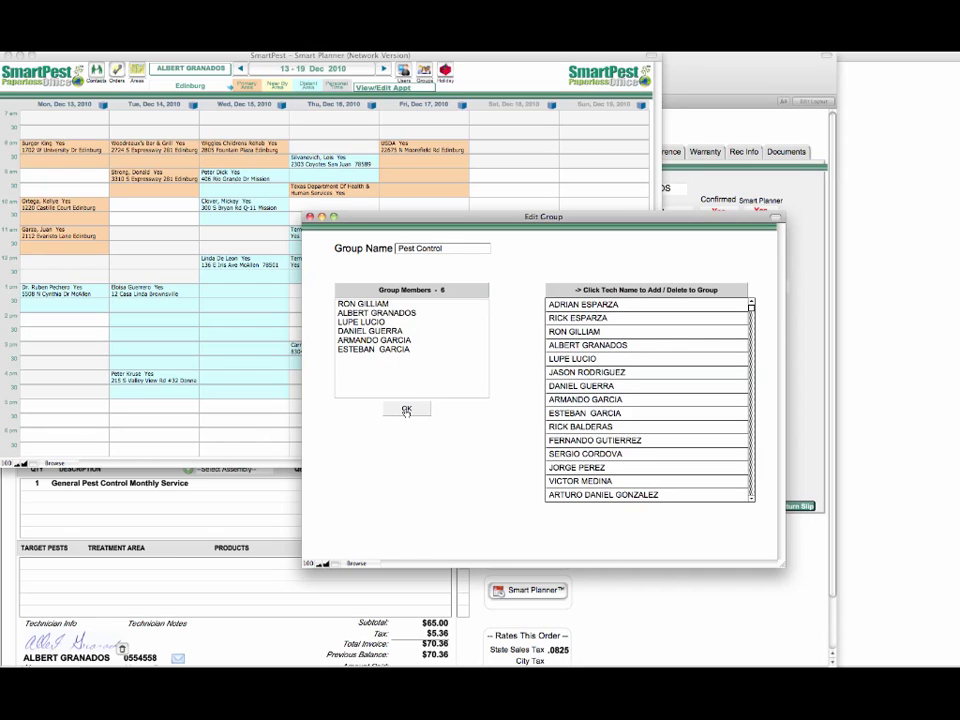
click(406, 410)
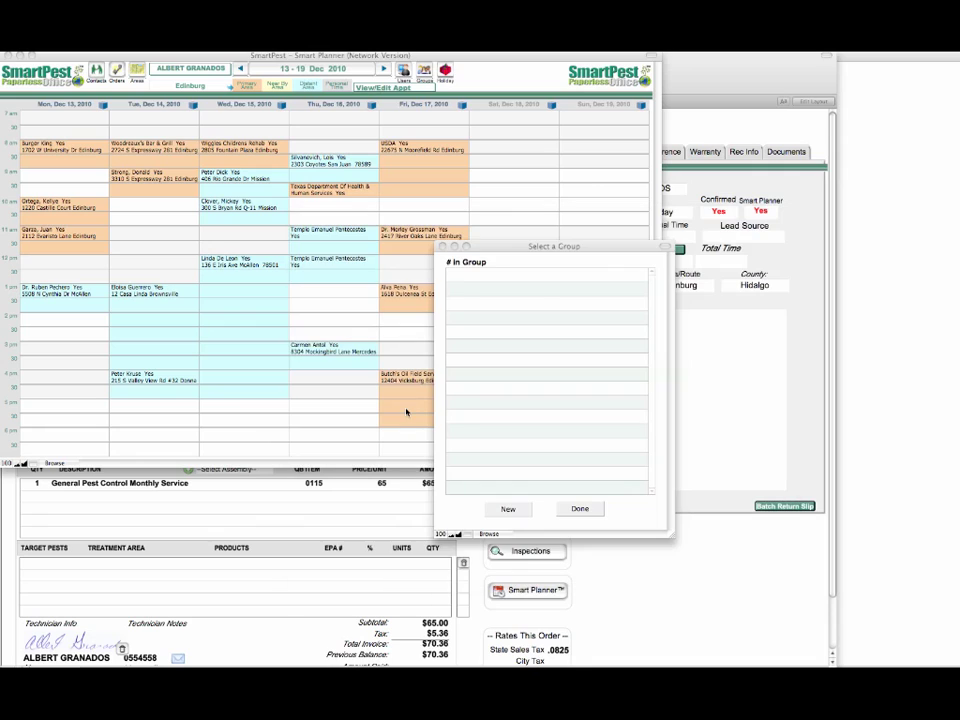
click(574, 510)
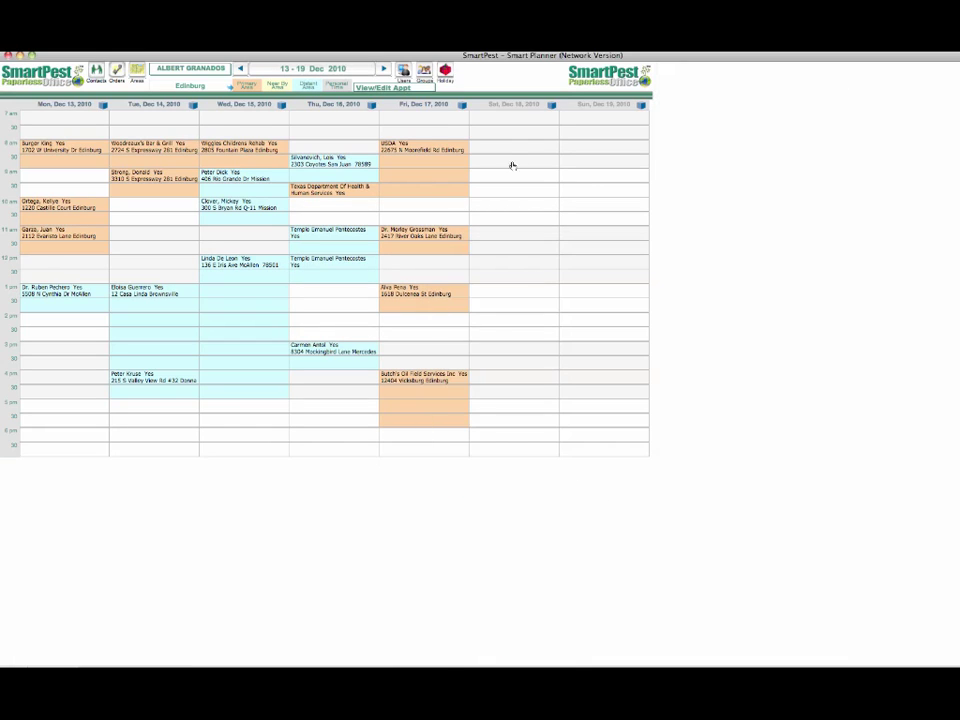
Check the holiday list, then block out all of Saturday, Dec 18 as personal time
click(446, 74)
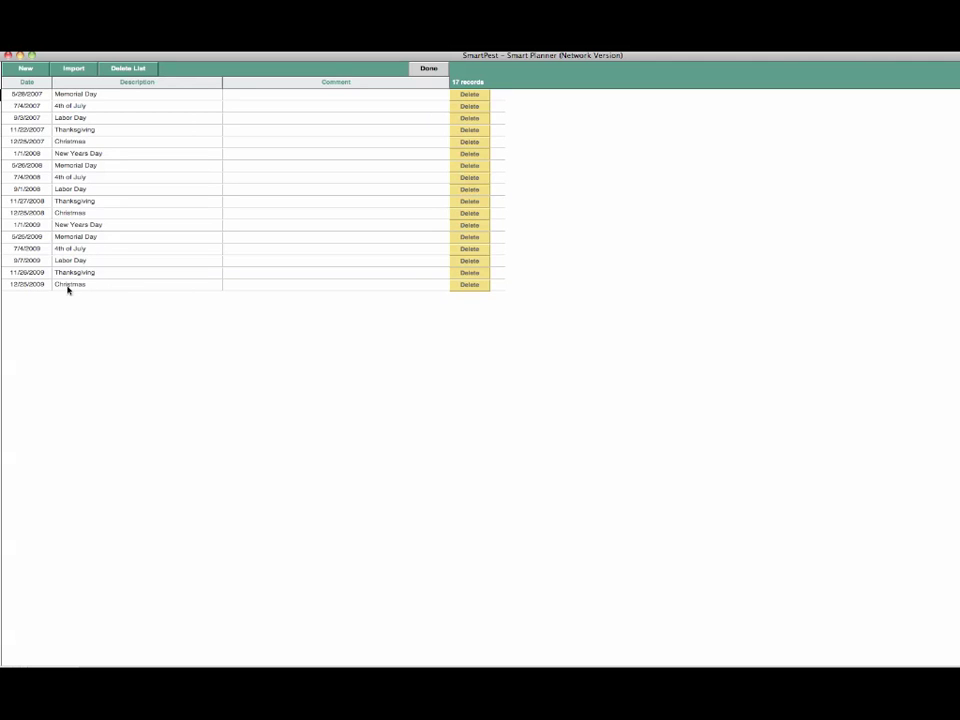
click(428, 68)
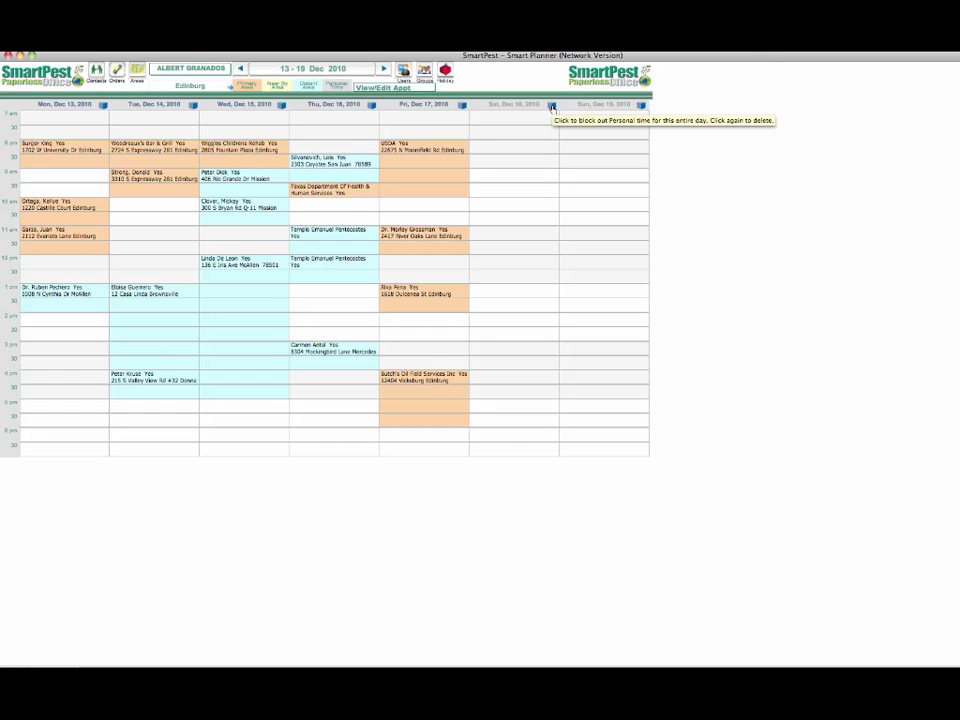
click(551, 106)
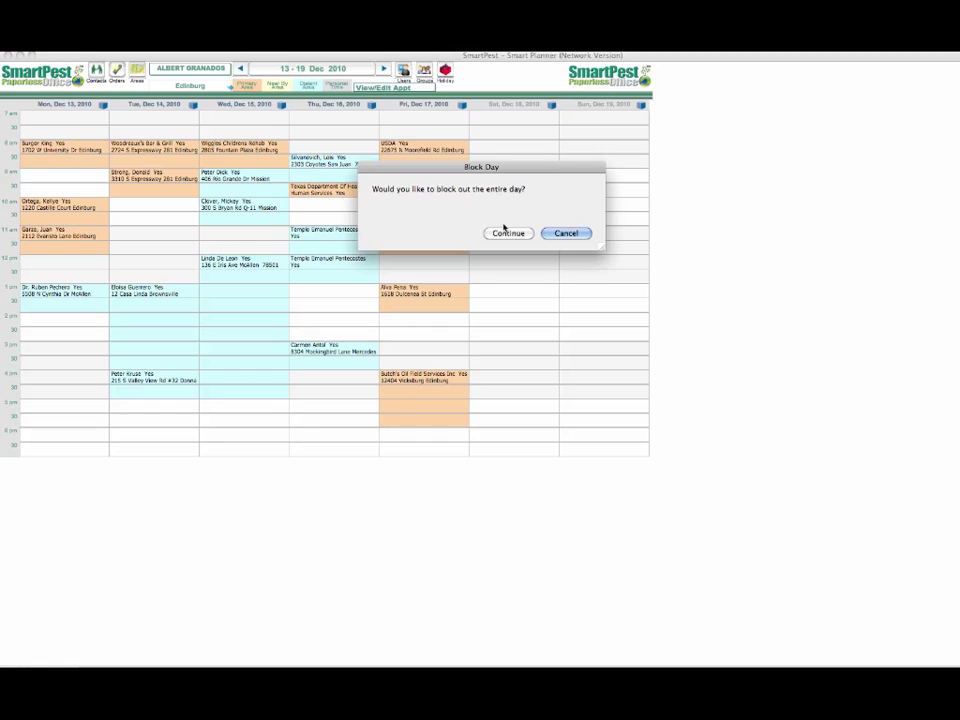
click(508, 231)
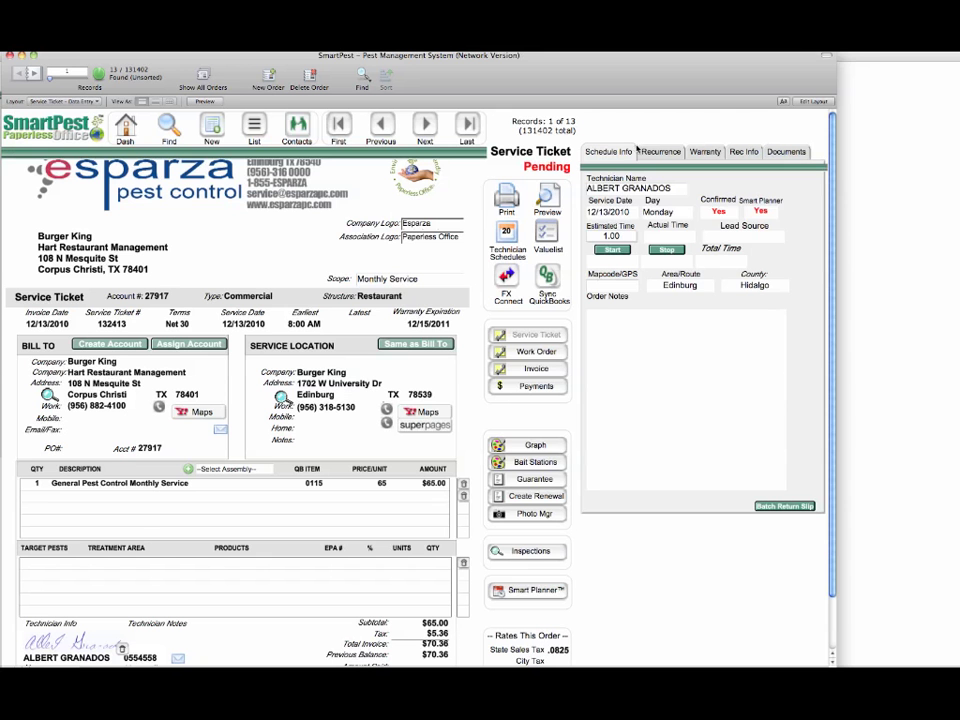
Review the ticket's monthly recurrence settings and its Smart Planner Conflicts field
click(659, 151)
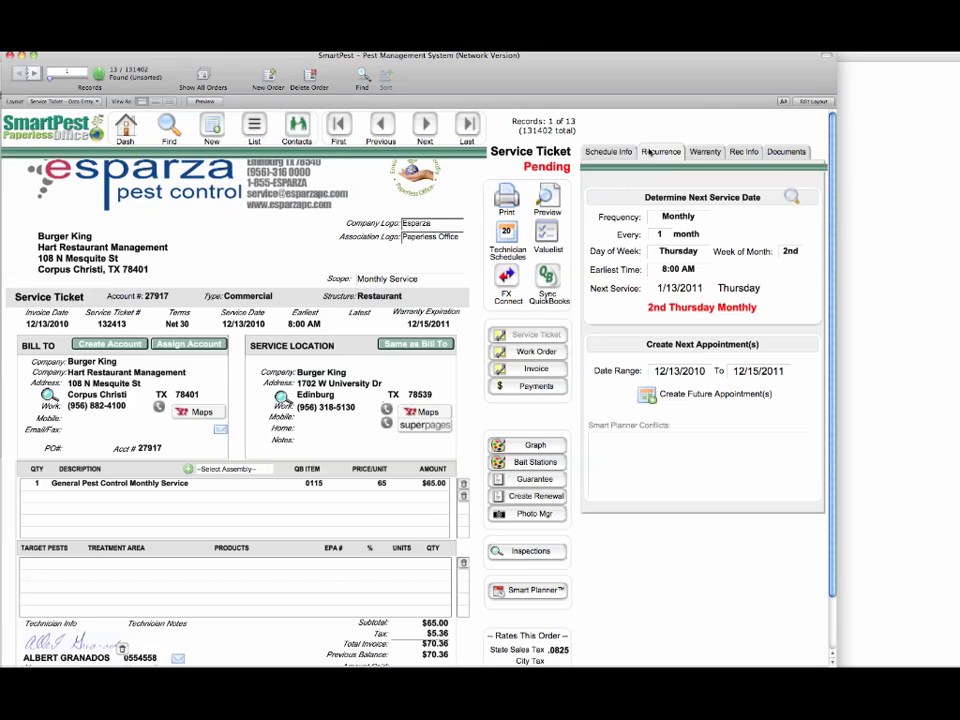
click(646, 460)
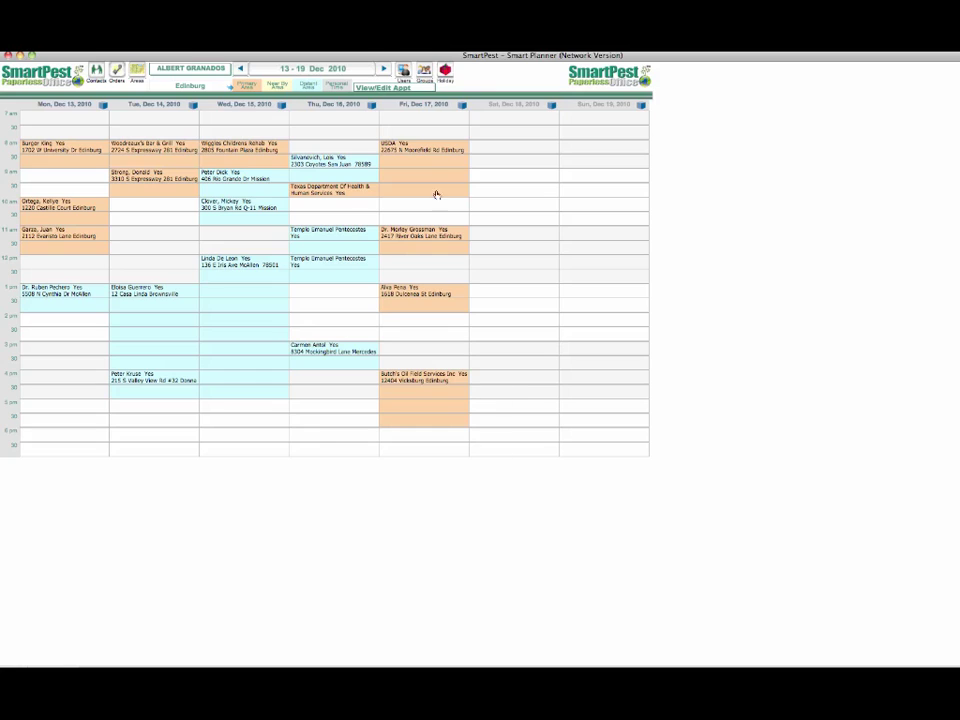
Copy the USDA appointment to Saturday, Dec 18 at 8 am, accepting the day-off and past-date warnings
click(408, 88)
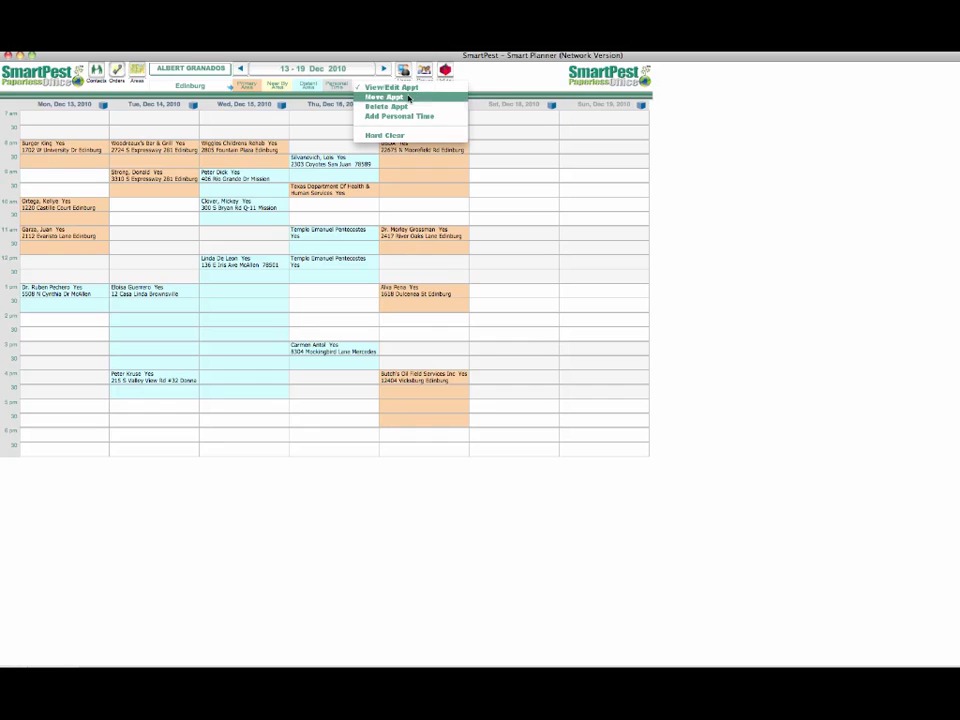
click(408, 98)
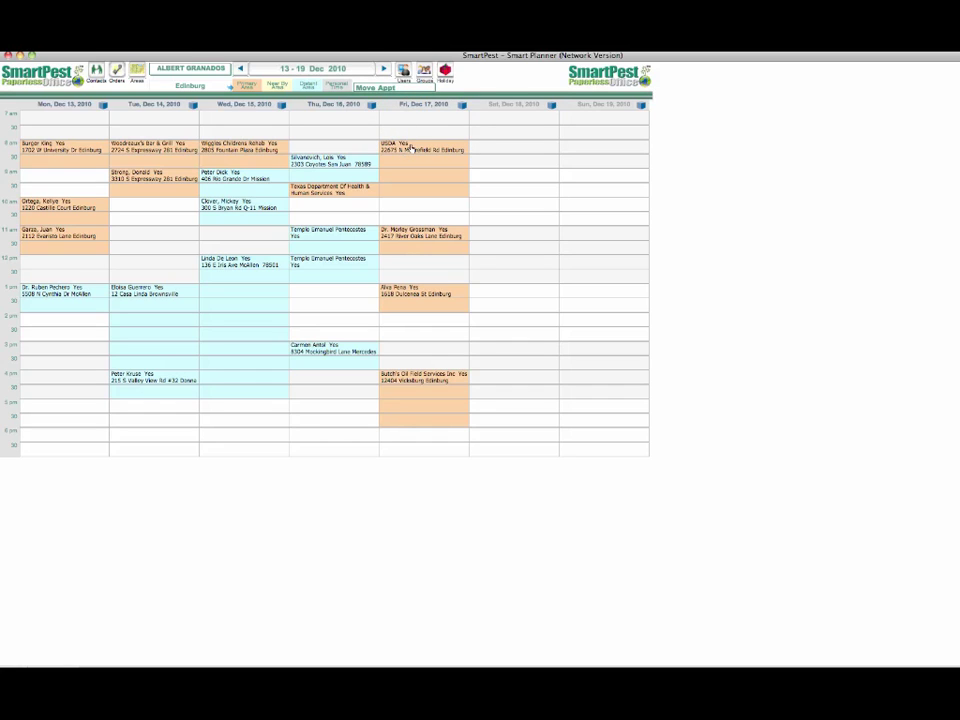
drag(411, 147, 501, 148)
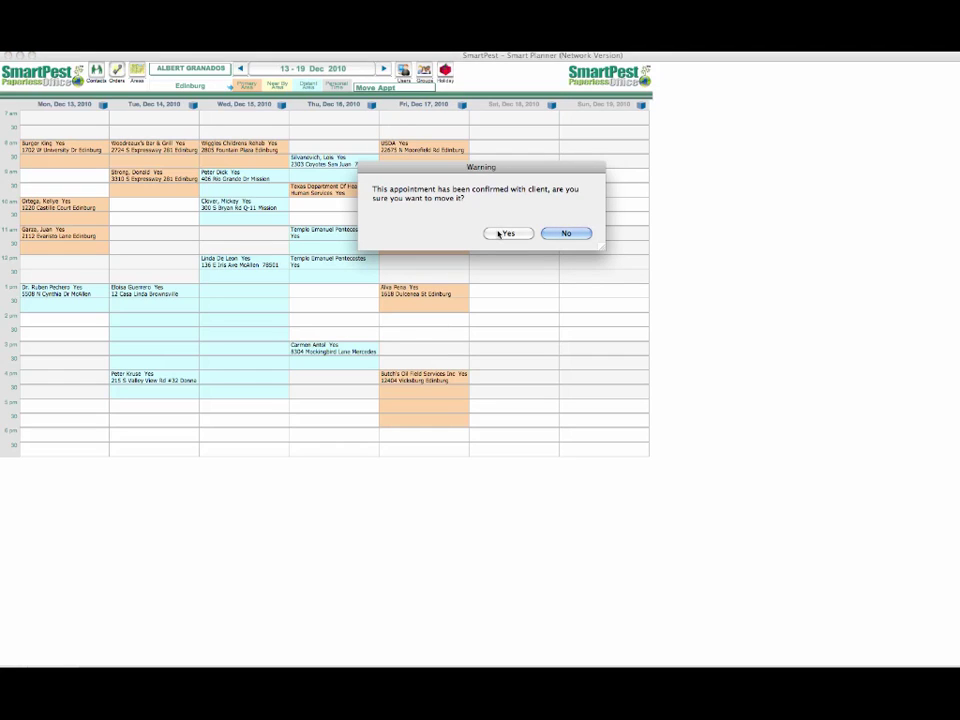
click(500, 233)
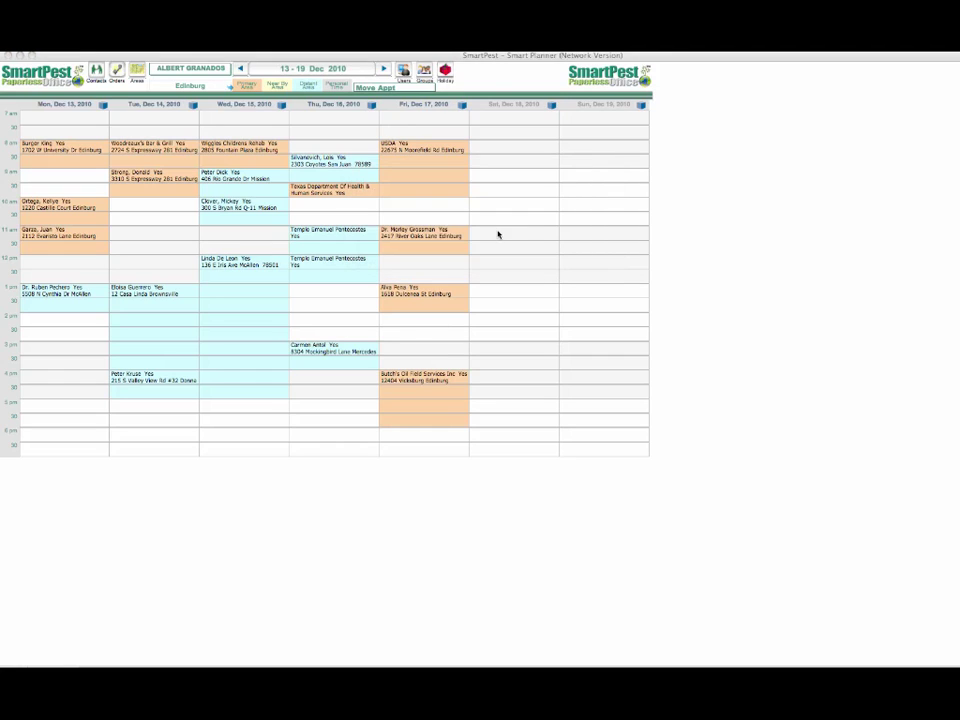
double_click(505, 151)
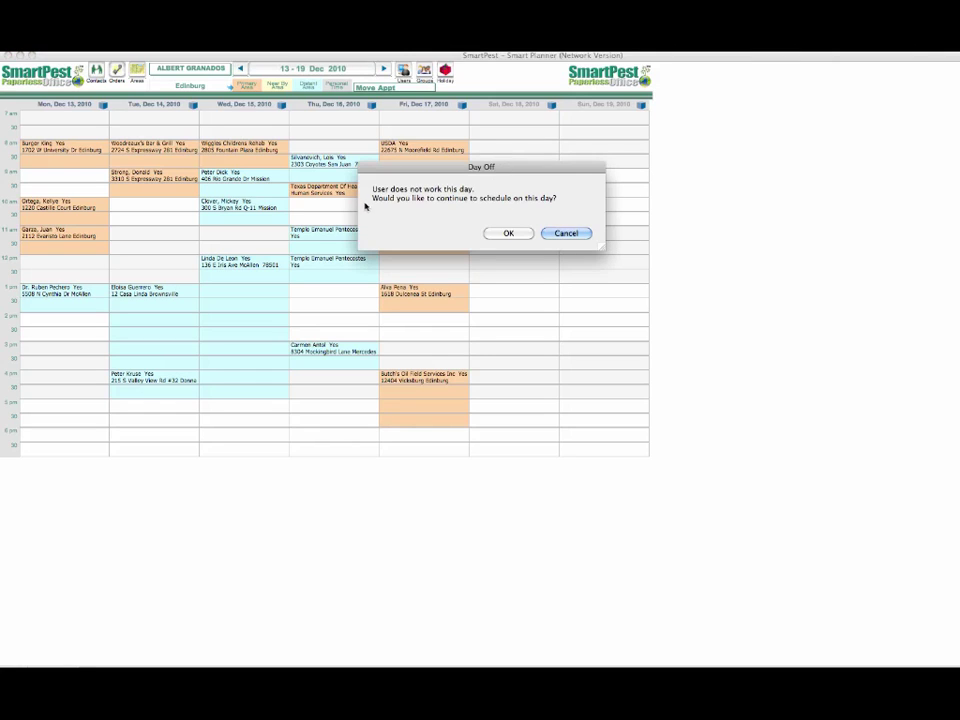
click(508, 233)
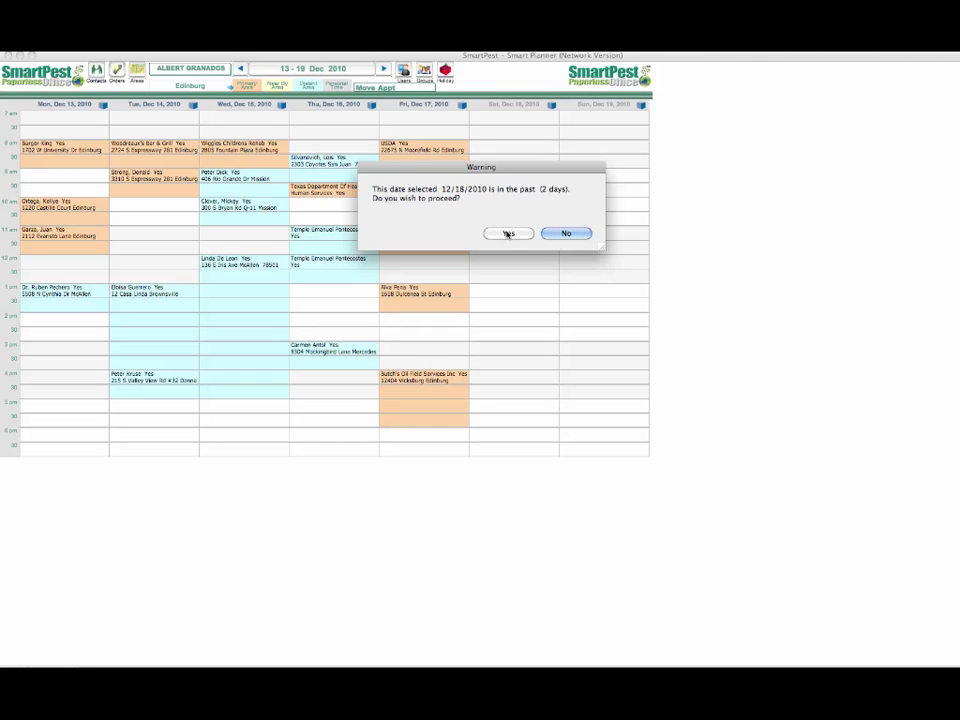
click(508, 233)
click(420, 88)
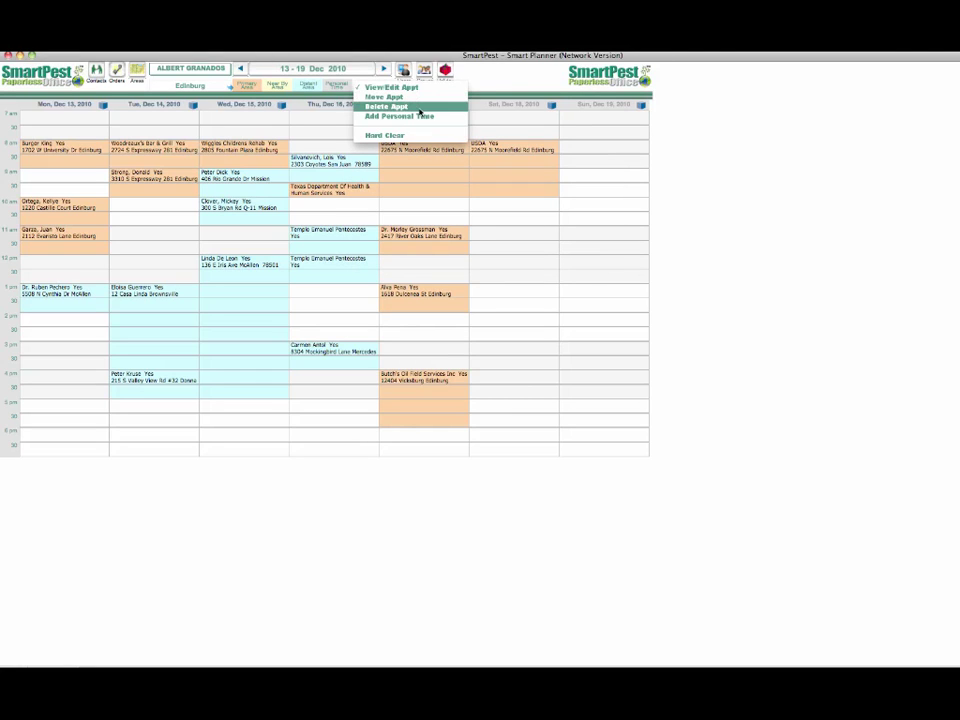
Delete the extra Saturday USDA appointment, then set the planner to Hard Clear and then Add Personal Time
click(421, 109)
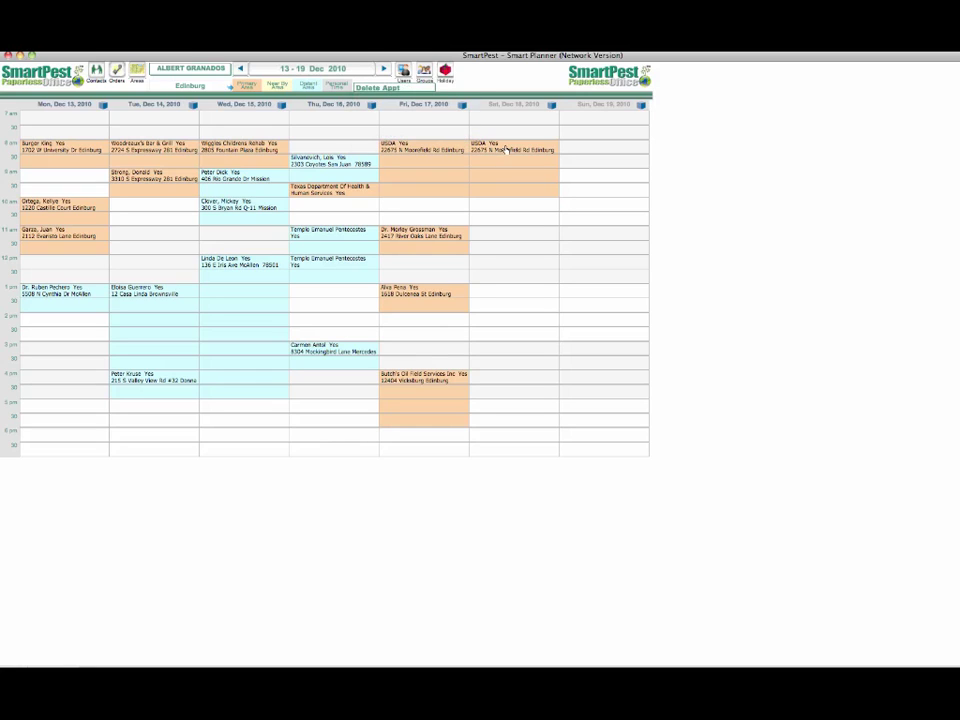
click(510, 150)
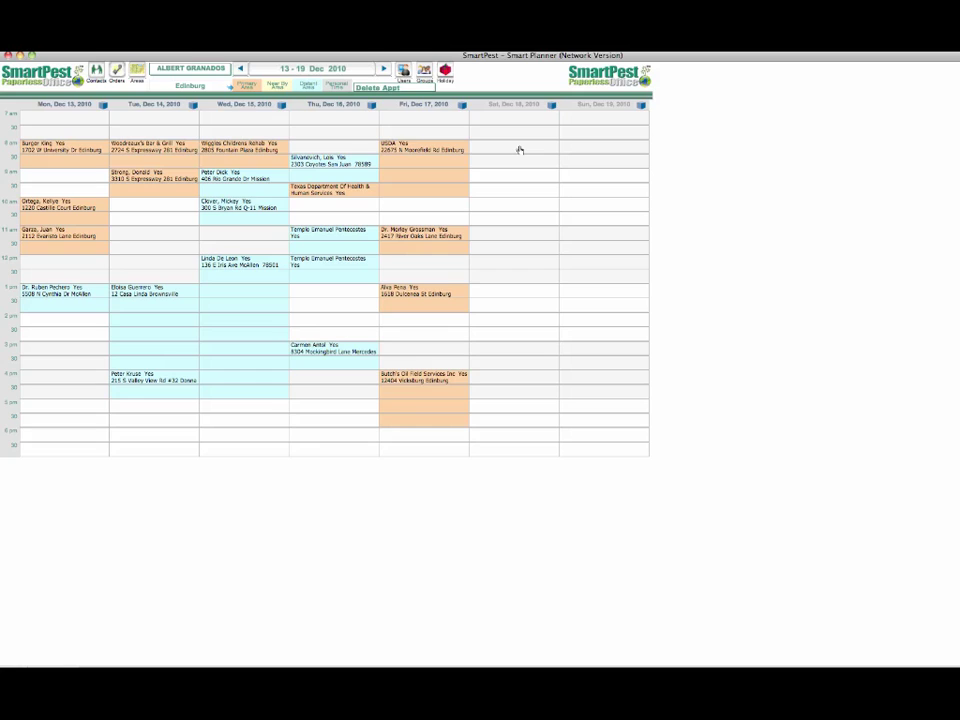
click(400, 88)
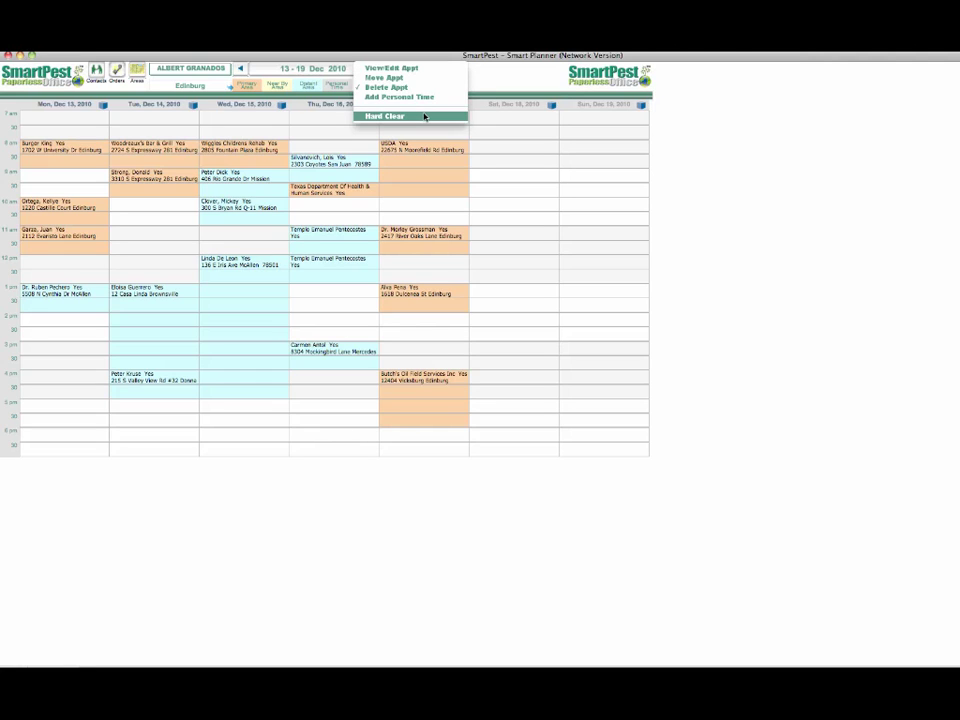
click(424, 117)
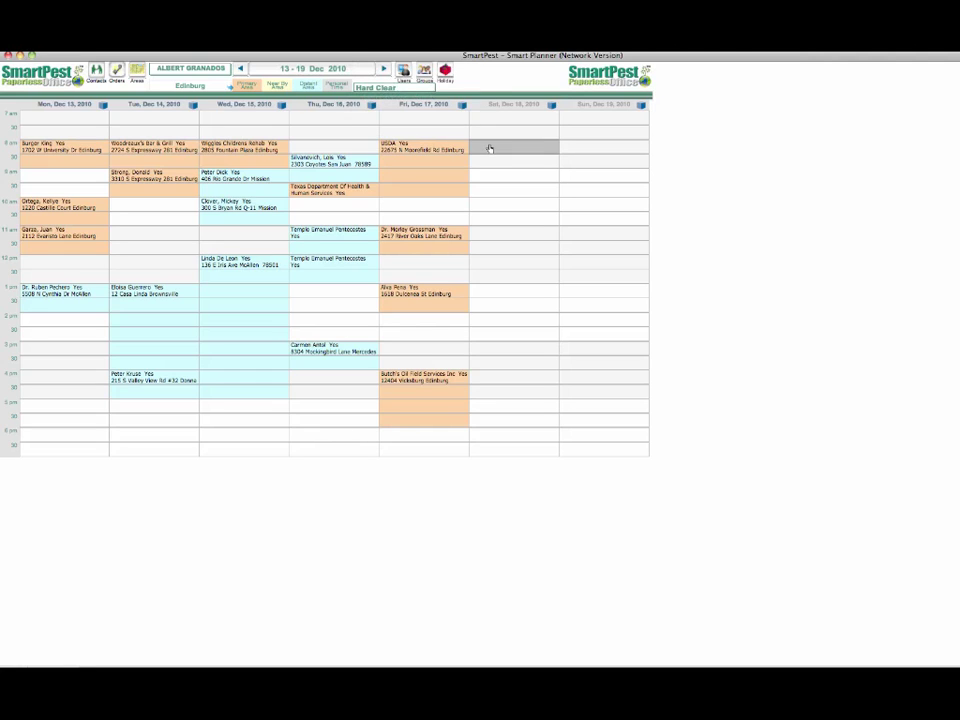
click(405, 88)
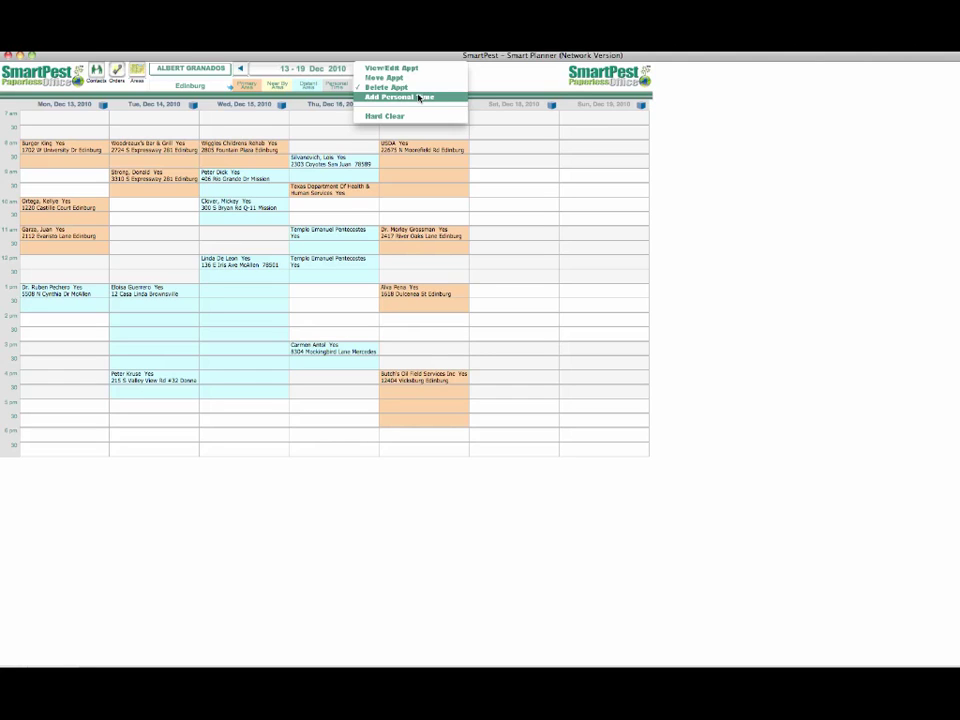
click(419, 97)
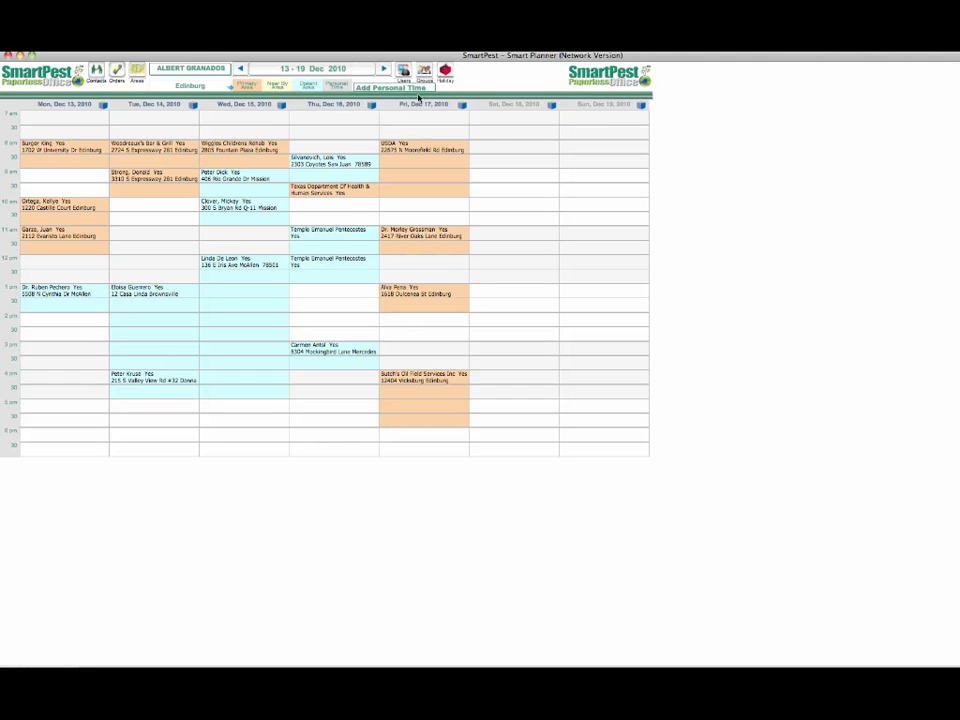
Add a 1.5-hour personal time block on Saturday 8 am with comment 'Lunch with Adrian'
click(500, 140)
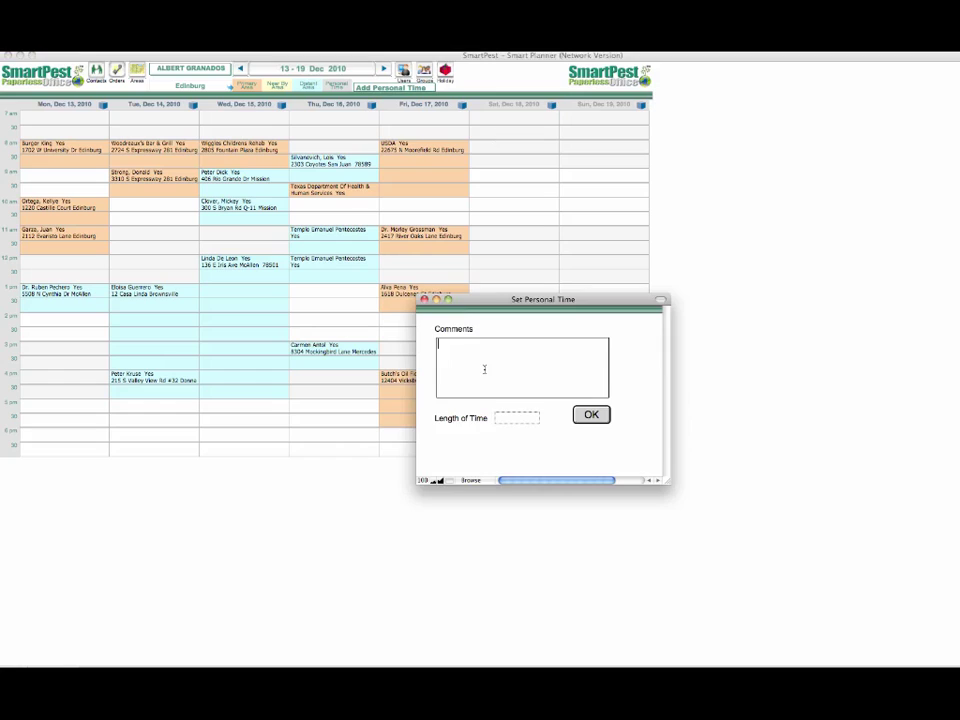
text(Lunch with Adrian)
click(503, 416)
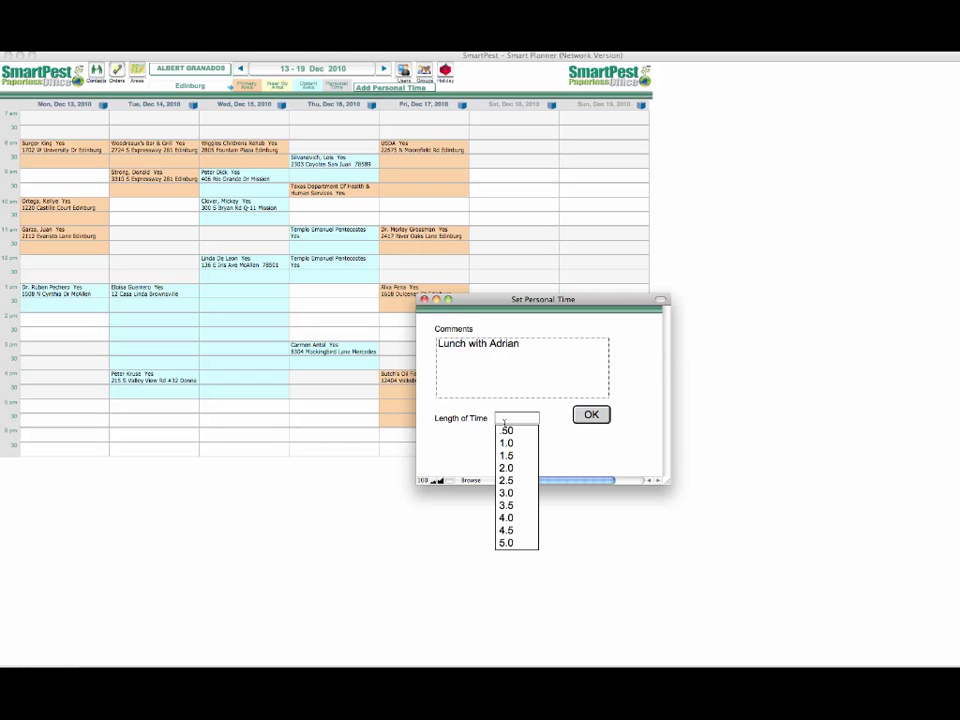
click(511, 456)
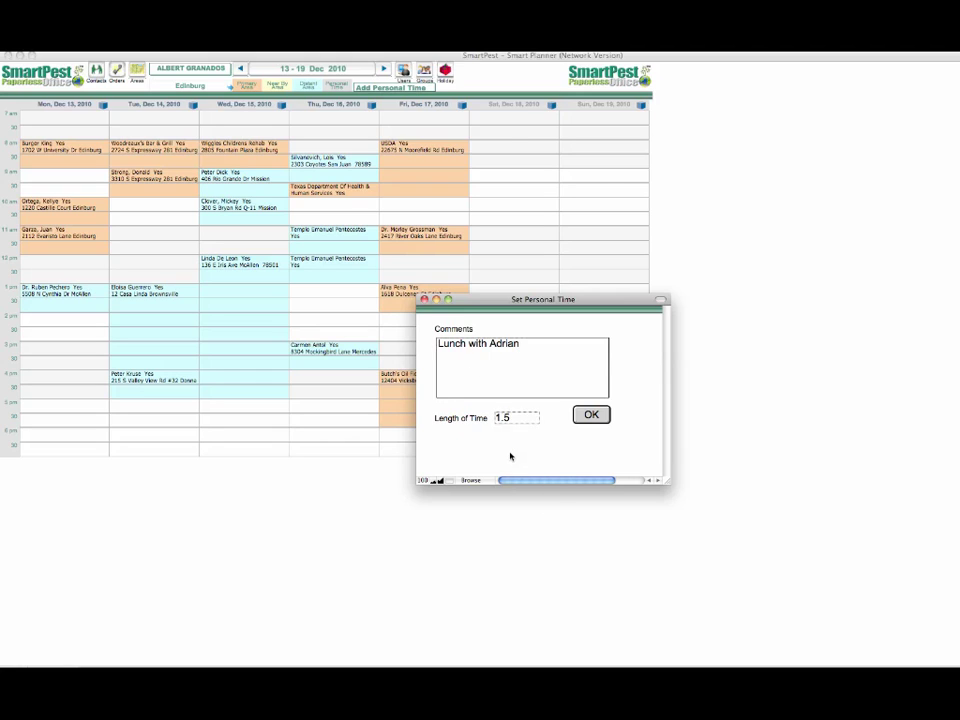
click(591, 414)
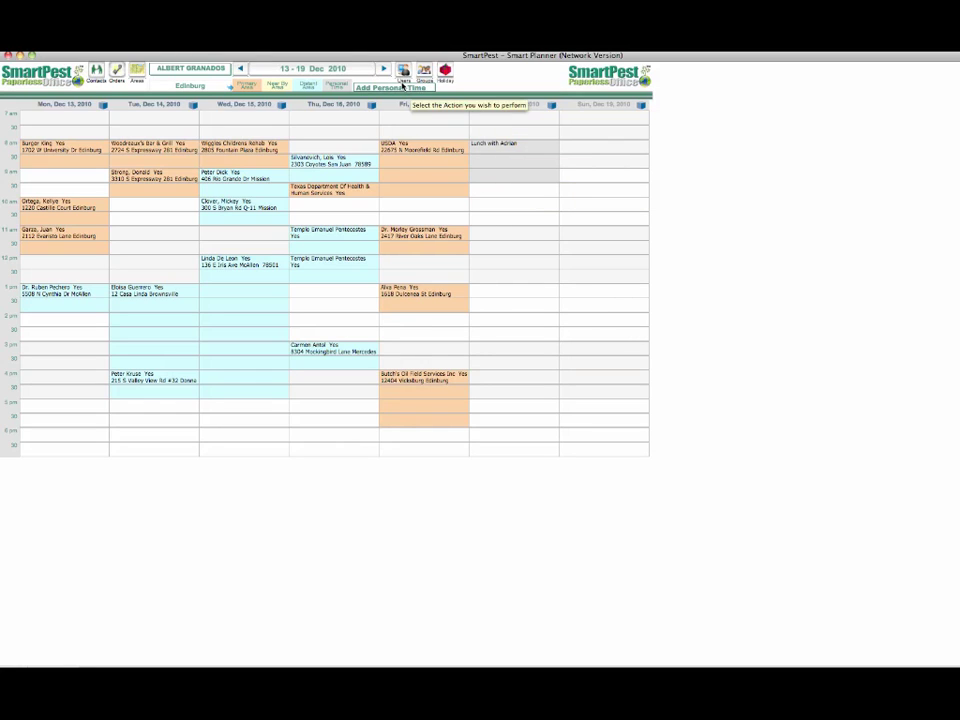
Delete the Saturday lunch personal time block with Delete Appt
click(402, 87)
click(386, 77)
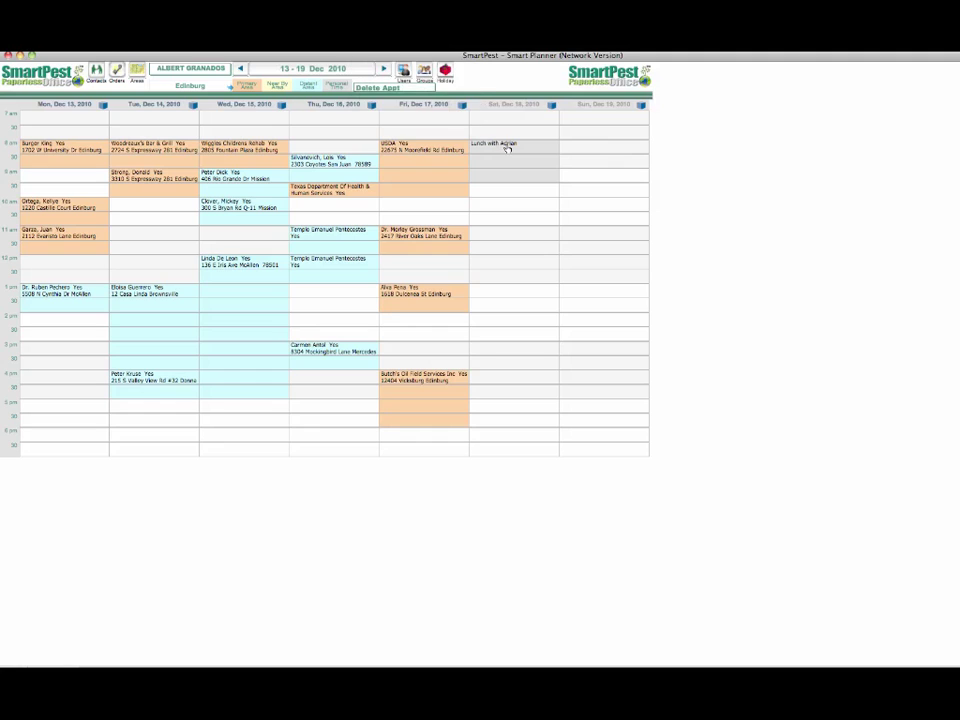
click(507, 148)
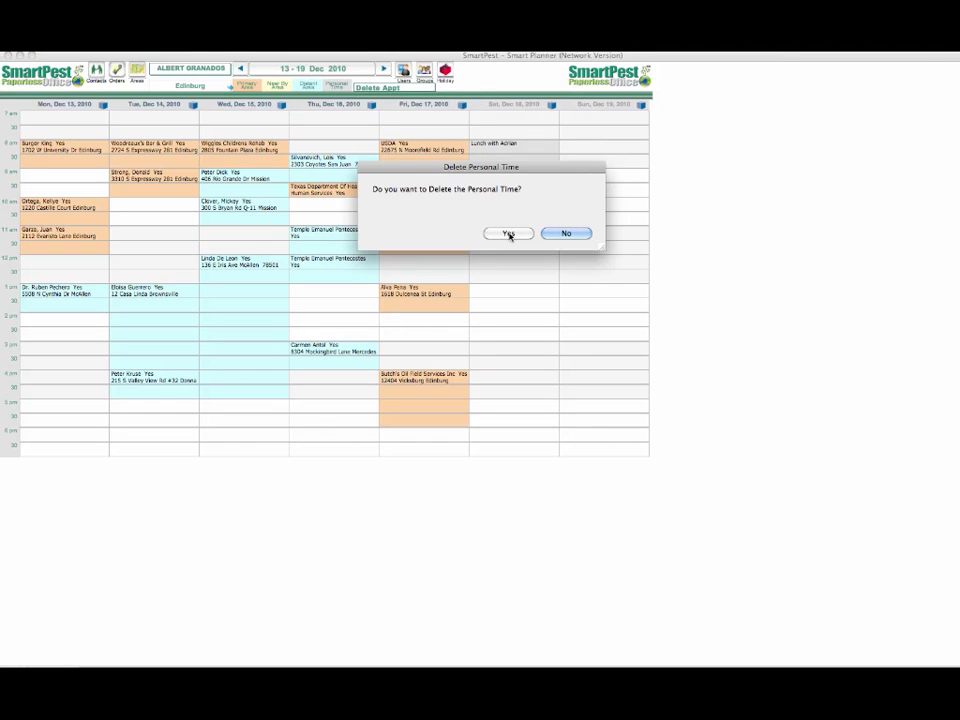
click(508, 233)
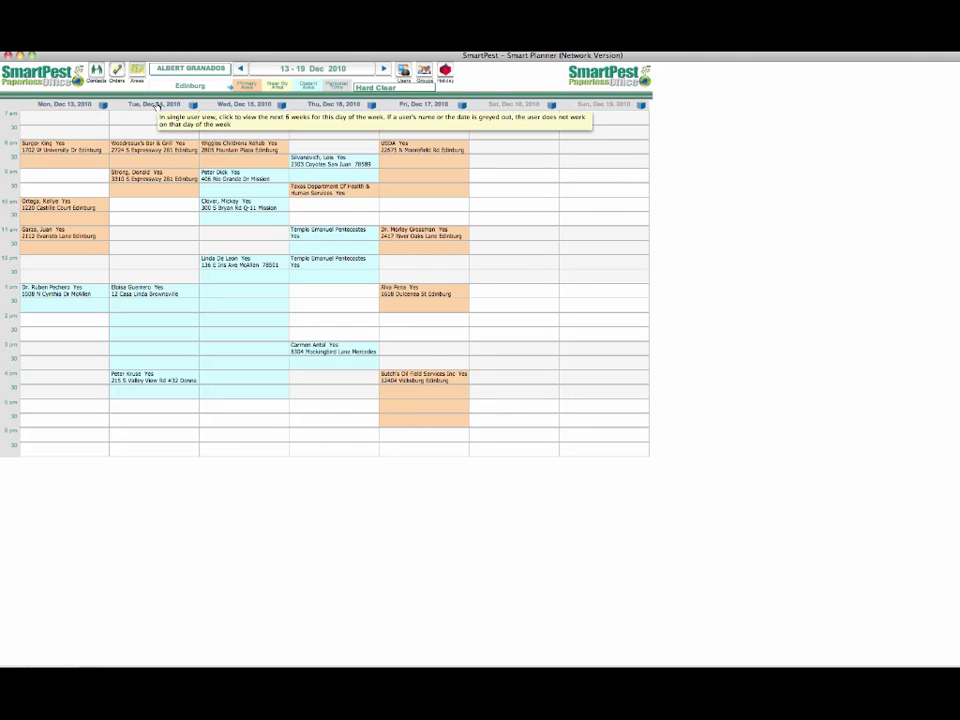
click(333, 105)
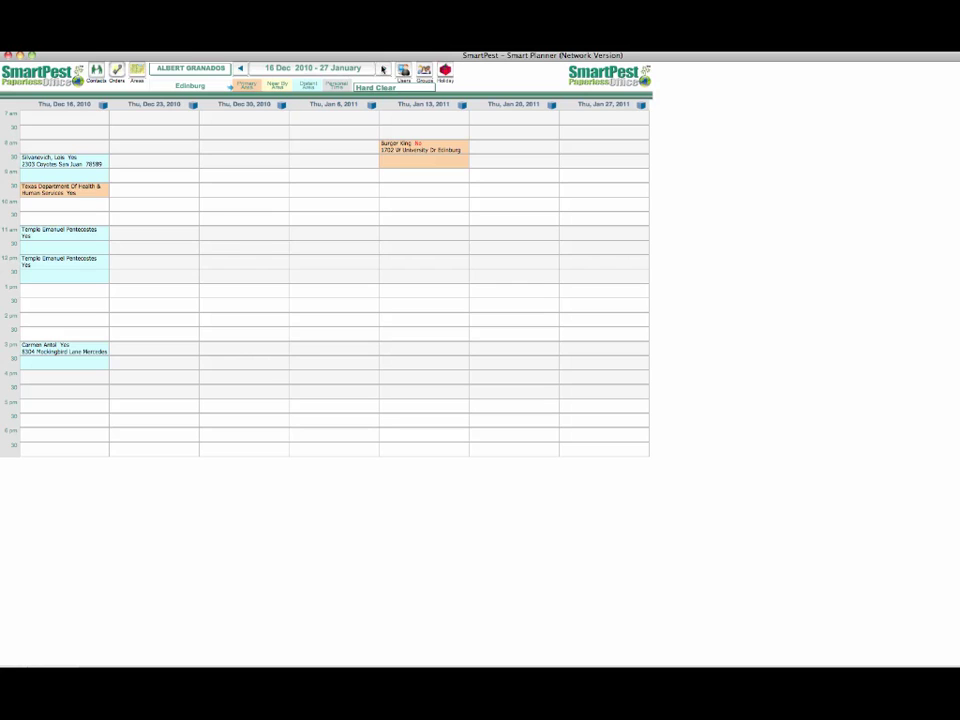
click(382, 69)
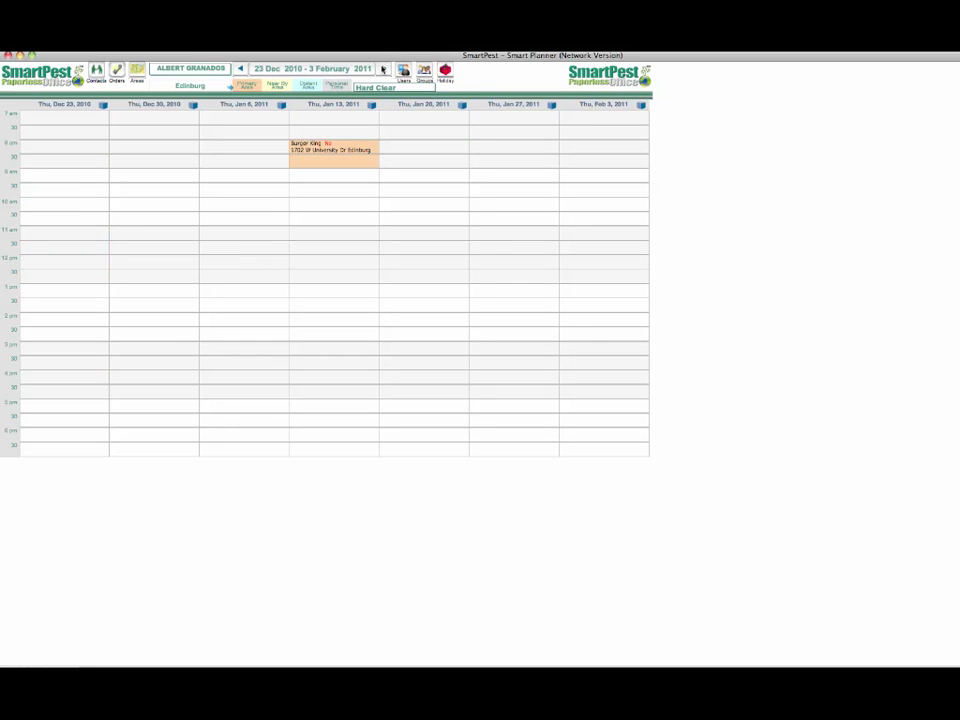
click(382, 69)
click(240, 68)
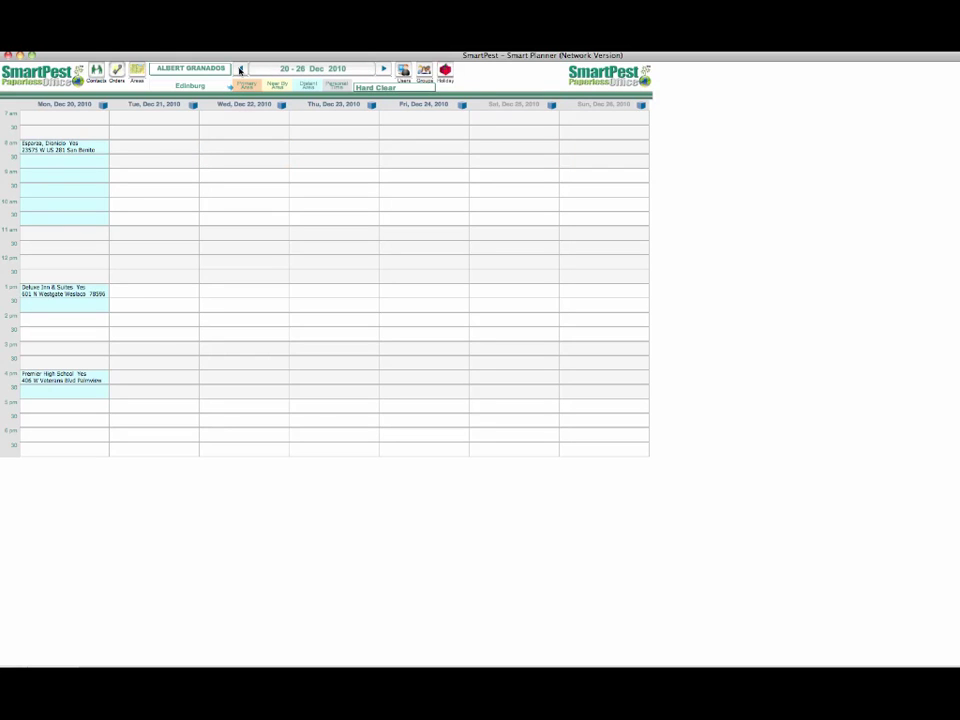
click(240, 69)
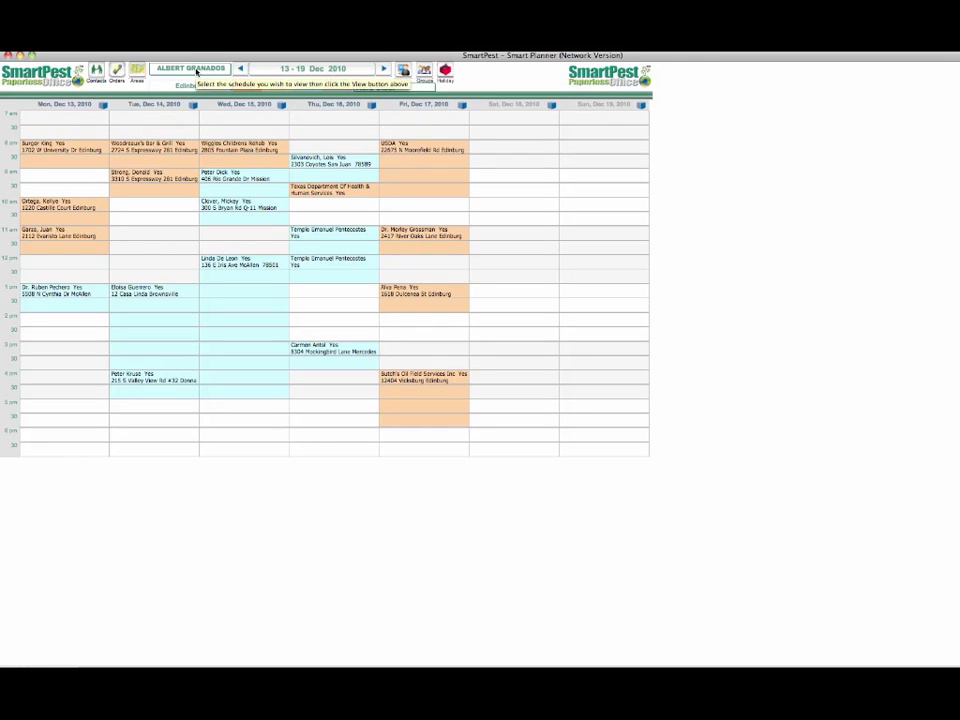
Show all Pest Control technicians on Wednesday, Dec 15 with Move Appt mode active
click(197, 70)
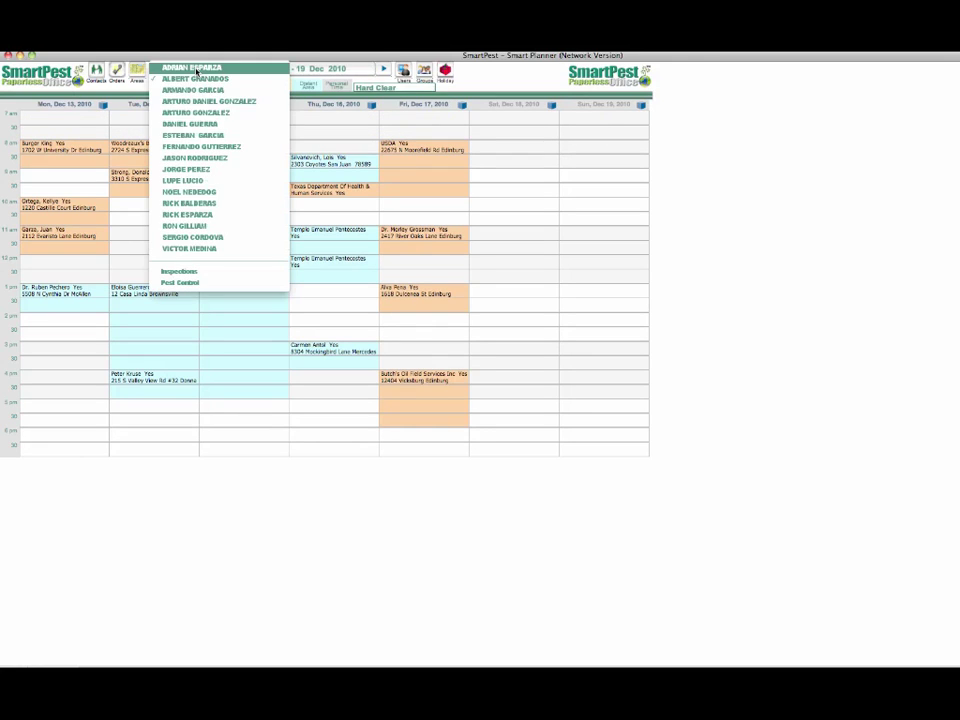
click(197, 284)
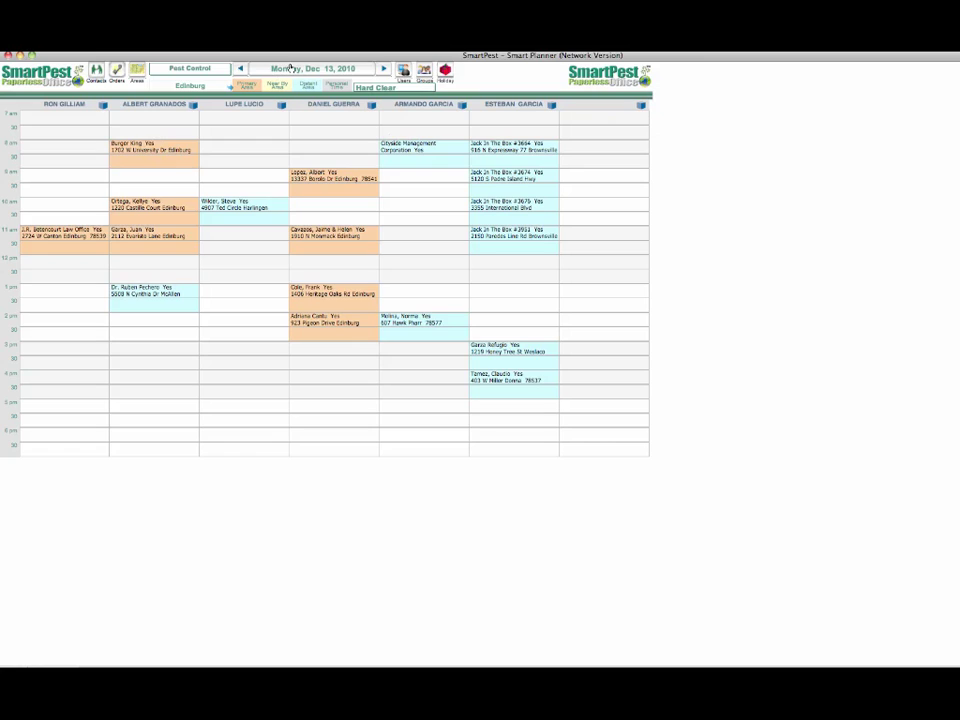
click(384, 69)
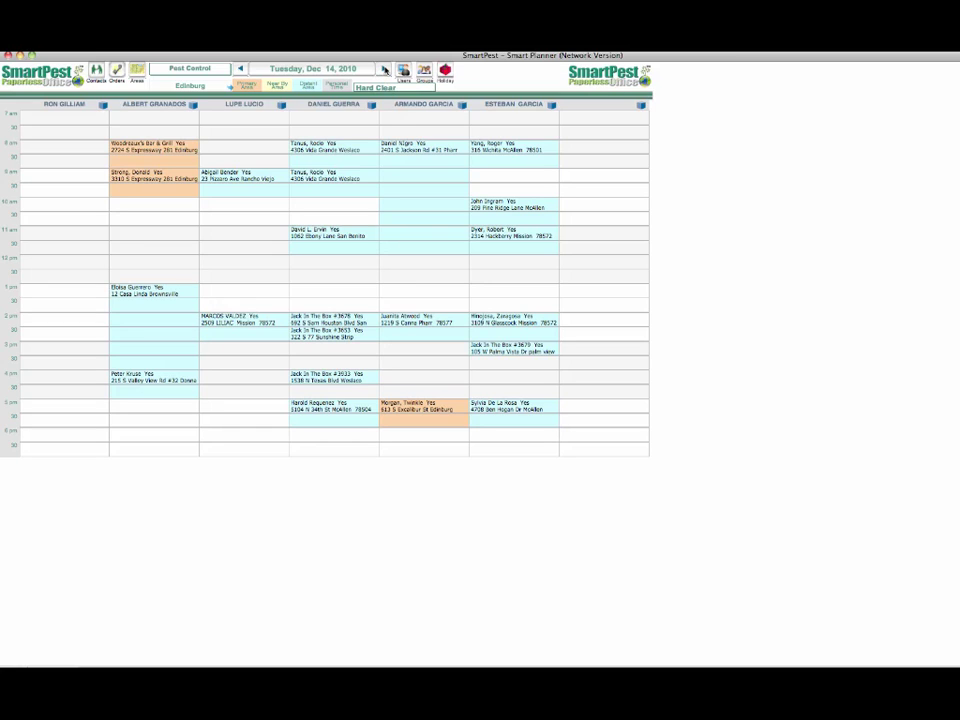
click(384, 69)
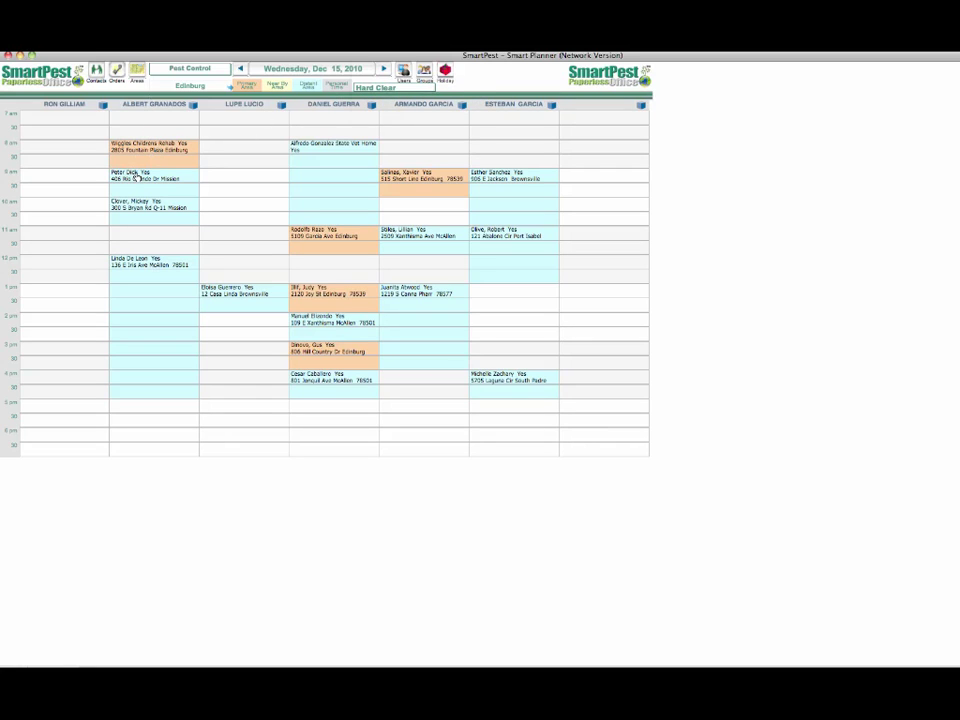
click(375, 87)
click(378, 68)
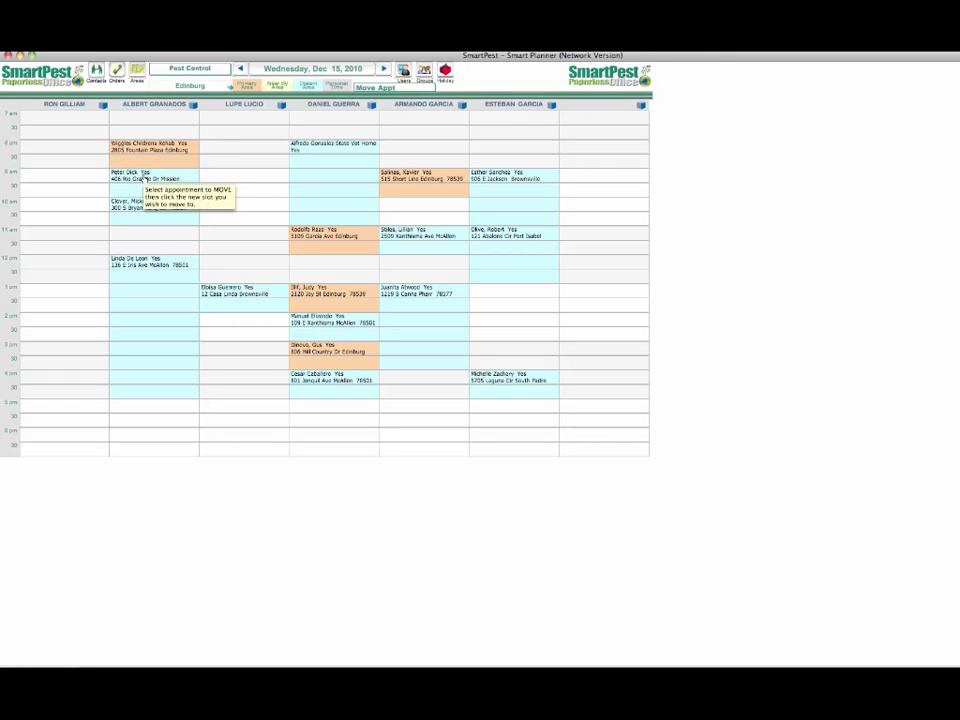
Move the 9 am Mission appointment to another technician's 9 am slot, then back to the original column
click(231, 180)
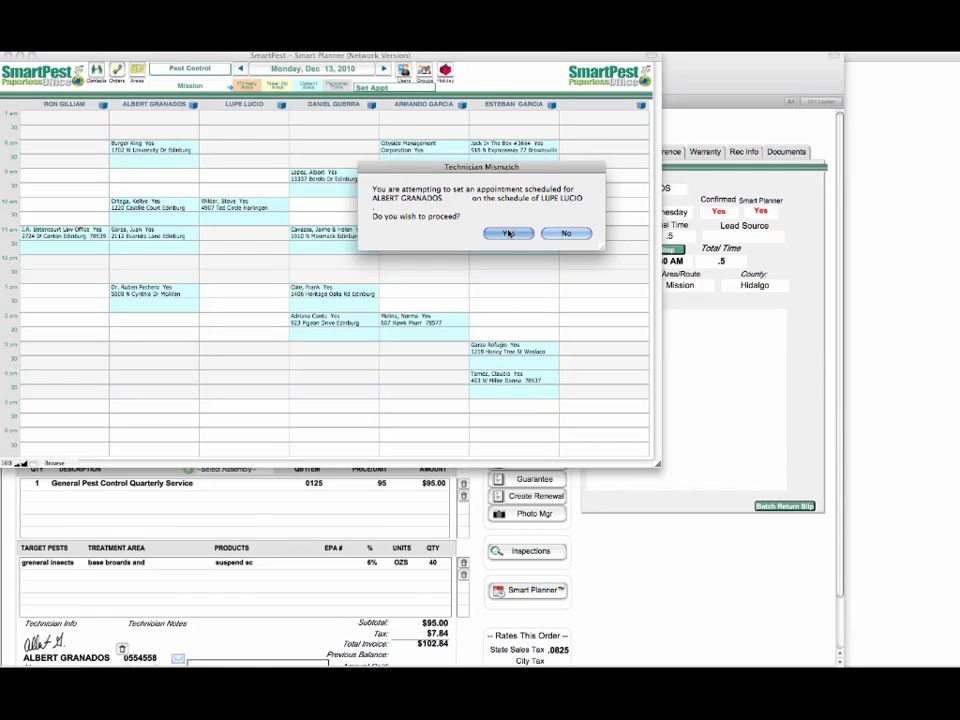
click(508, 233)
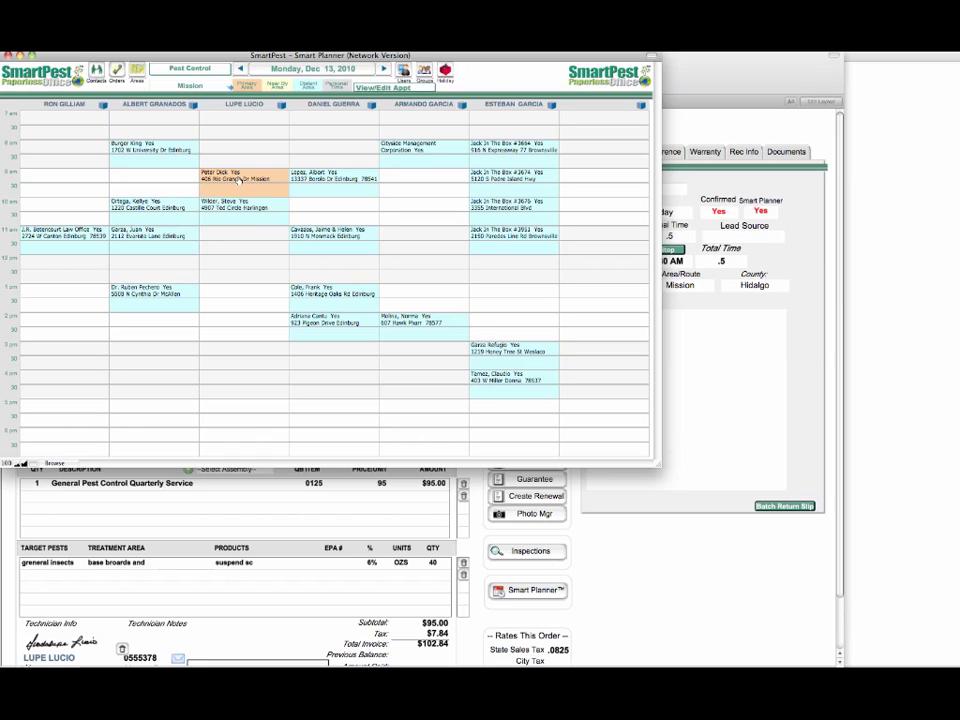
mouse_move(239, 179)
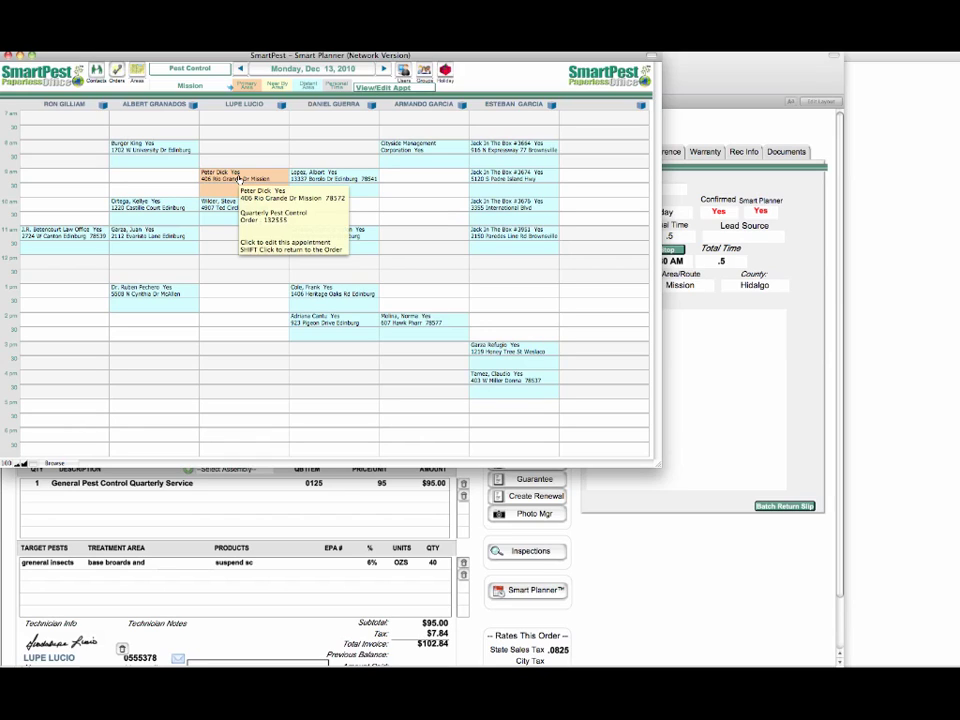
click(388, 87)
click(384, 96)
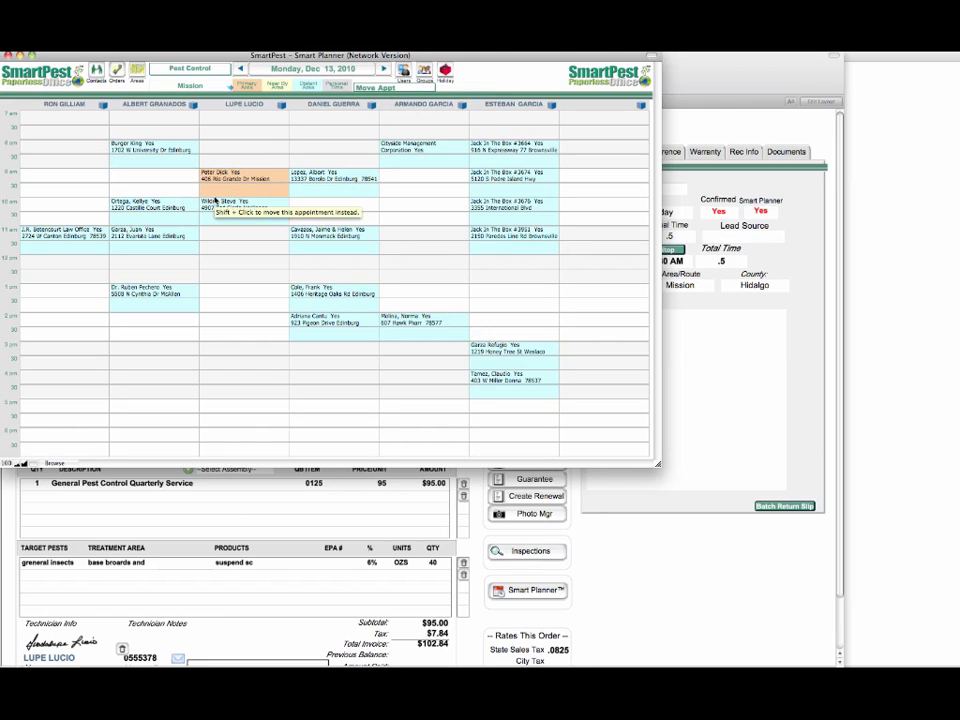
click(175, 185)
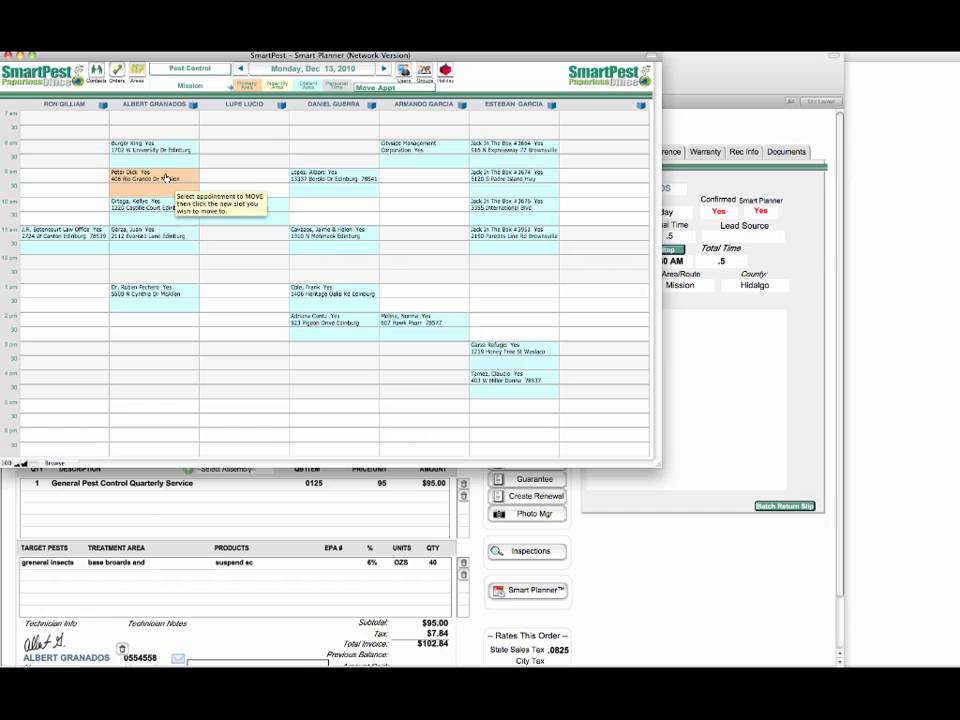
Set the 9 am Mission appointment to Completed with access note 'Key located under the mat'
click(385, 87)
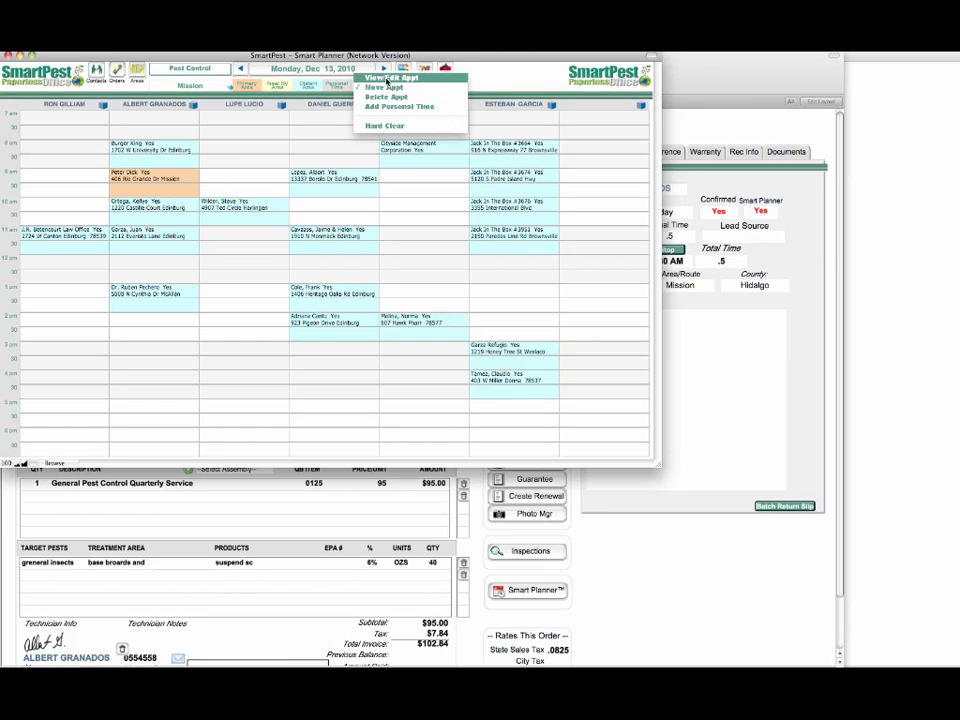
click(386, 78)
click(148, 180)
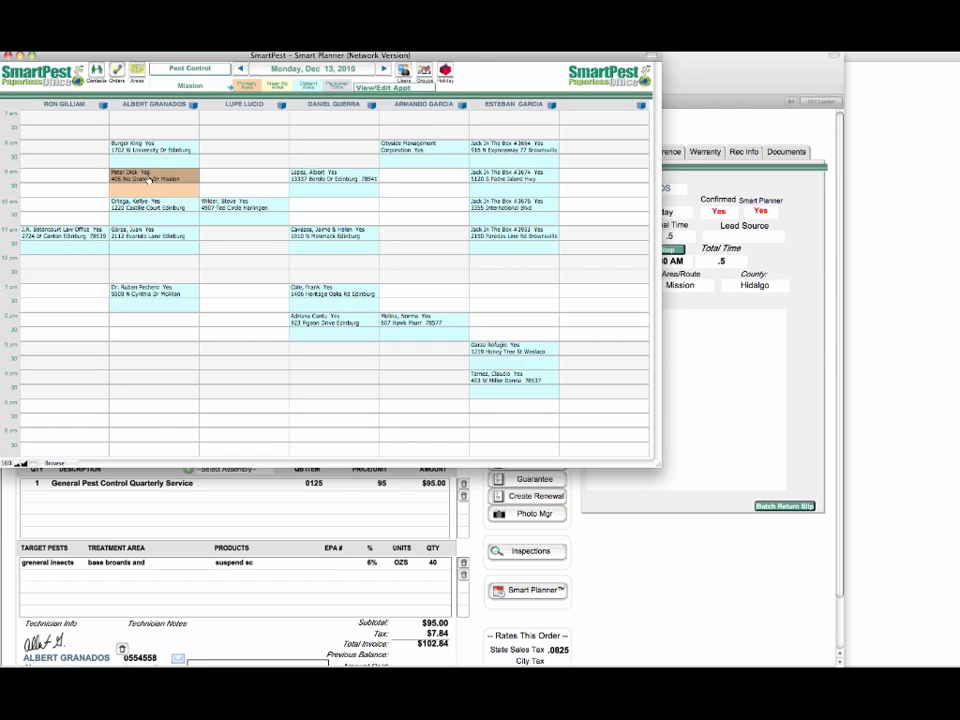
click(148, 179)
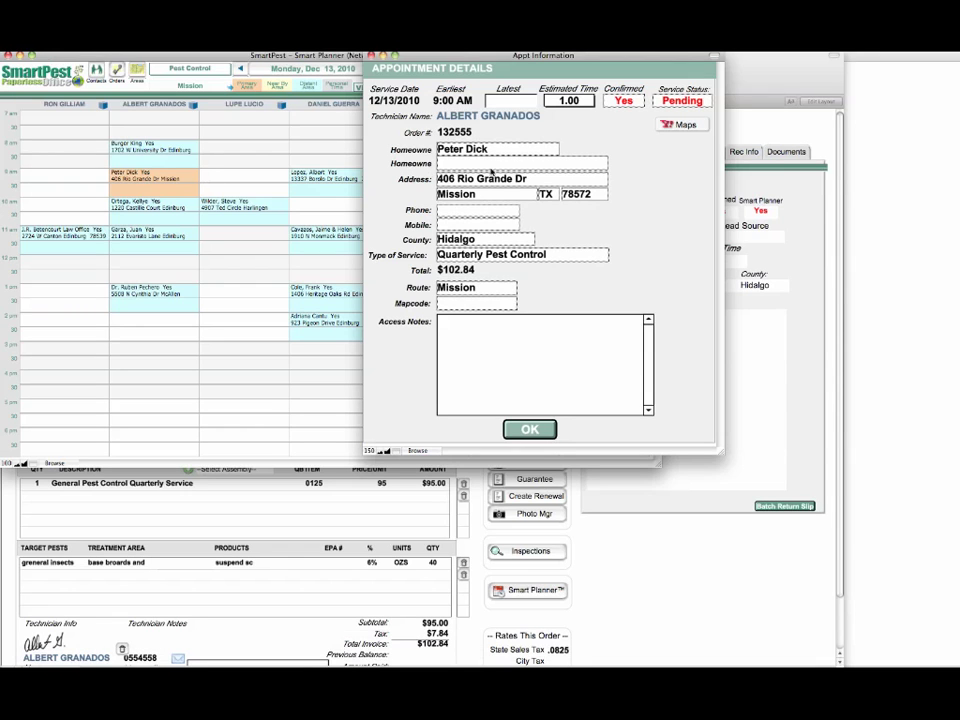
click(682, 101)
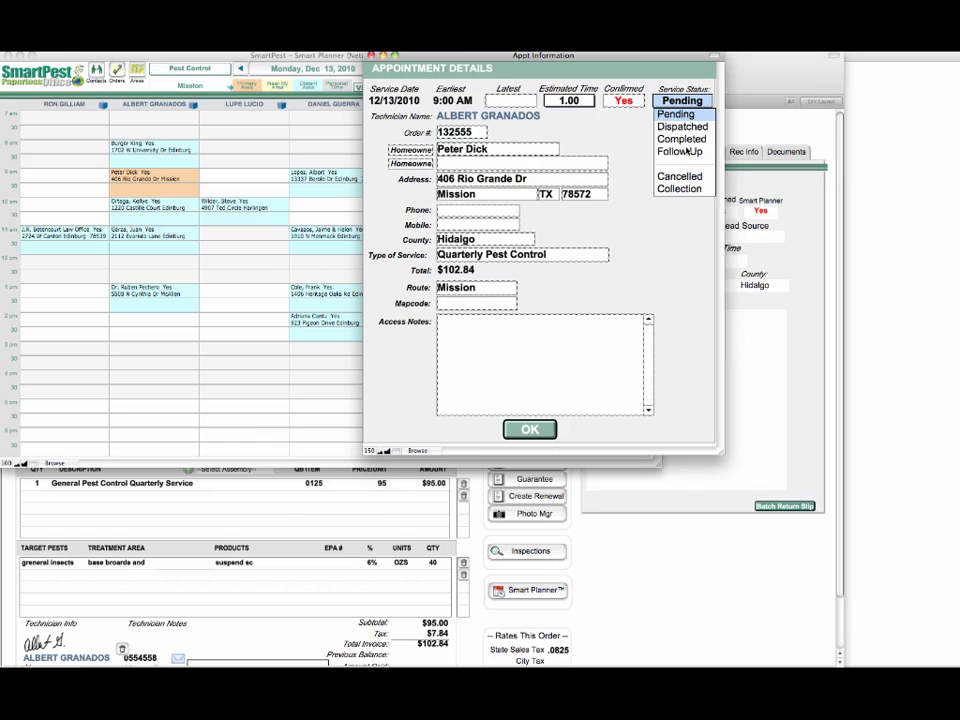
click(681, 139)
click(641, 150)
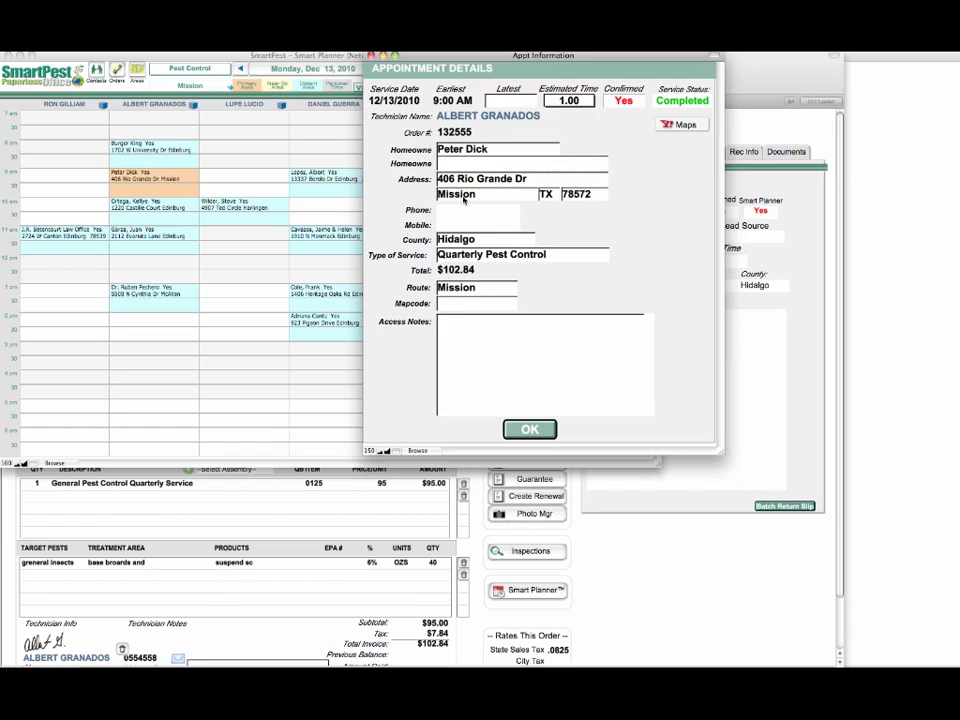
click(497, 338)
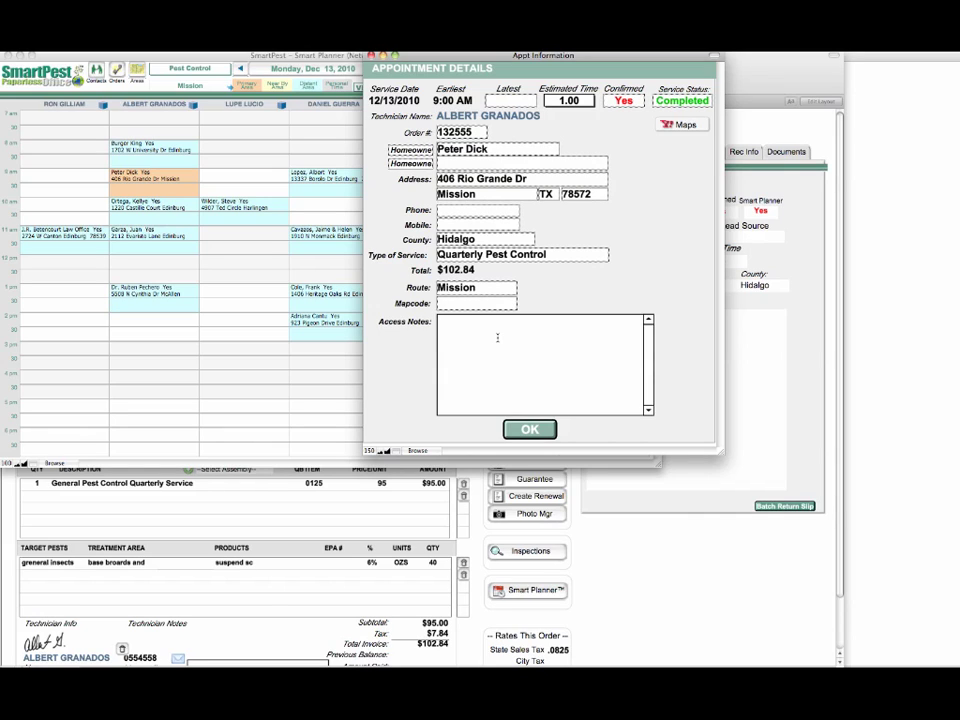
text(Key located under the mat)
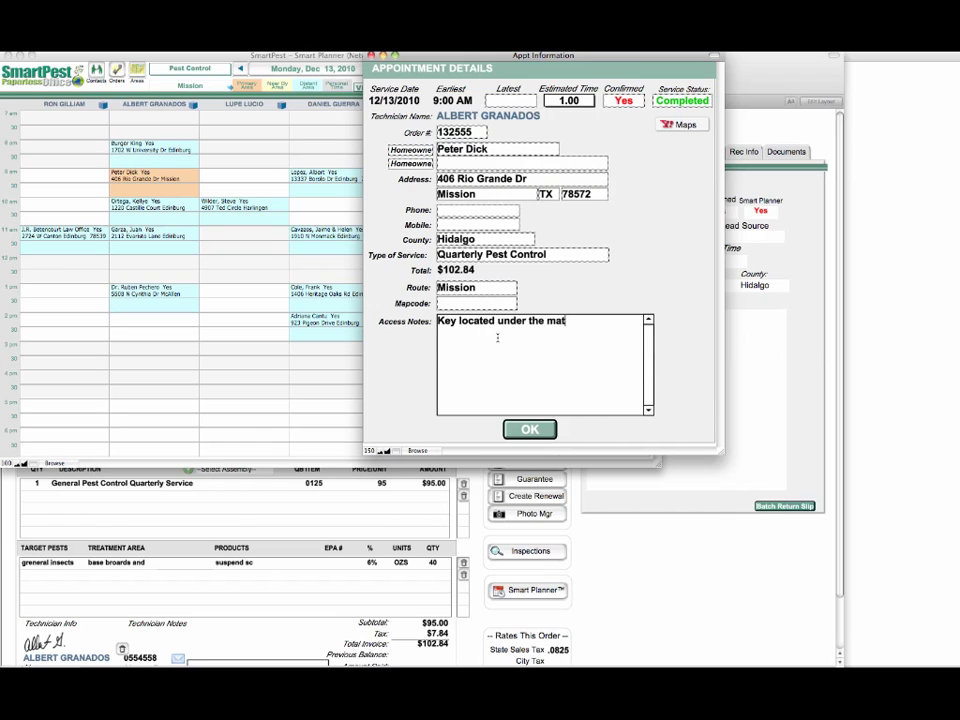
click(531, 430)
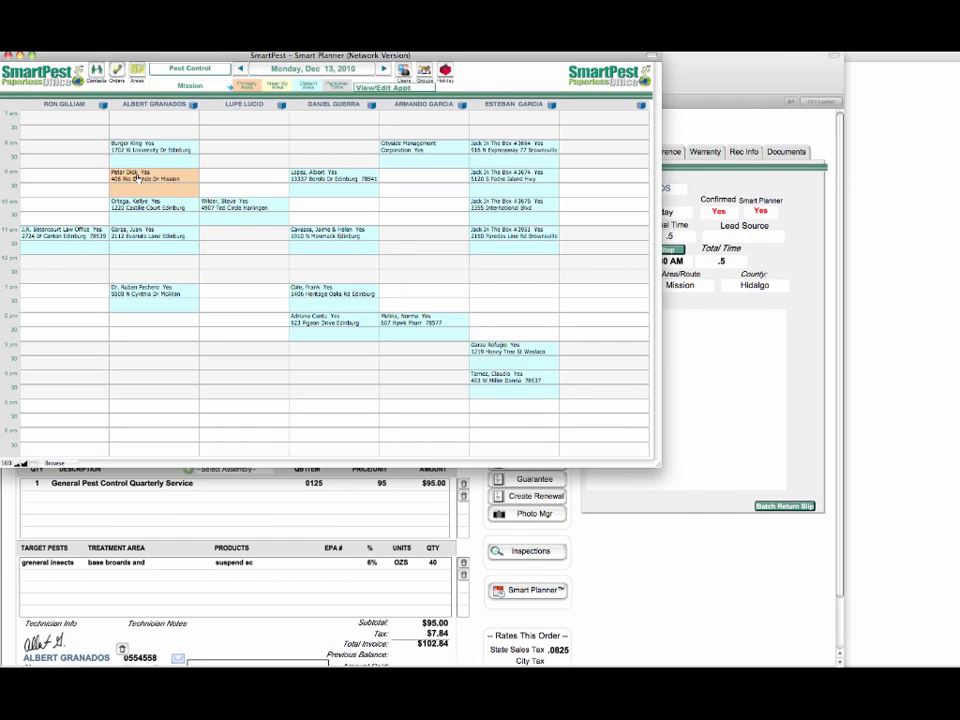
Open the Mission appointment's service ticket, then return to the 13–19 Dec week planner
mouse_move(137, 177)
double_click(138, 176)
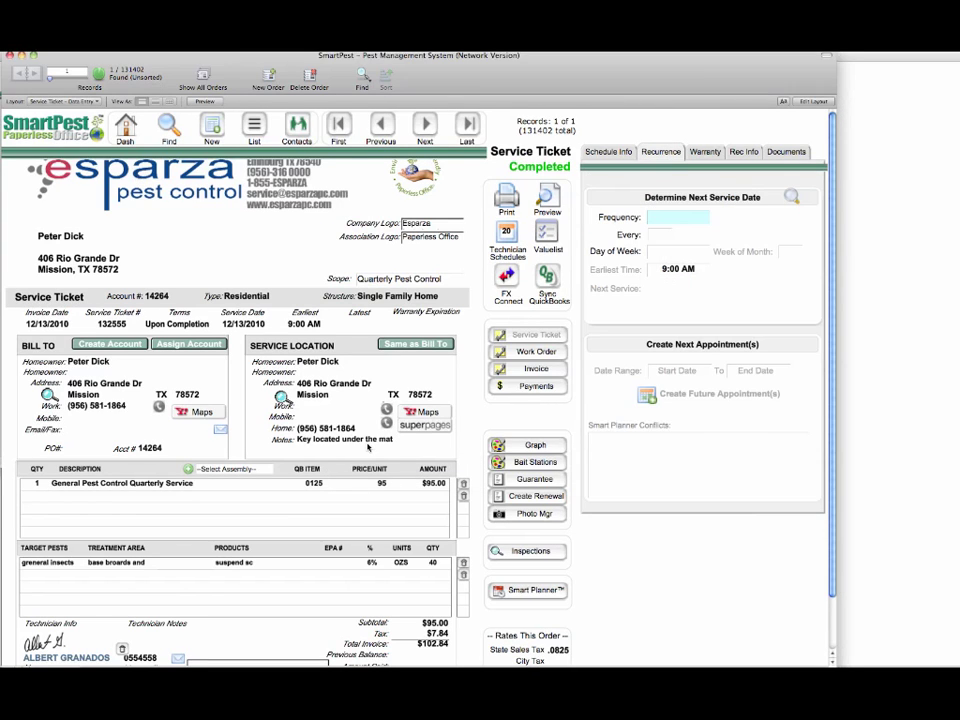
key(super+w)
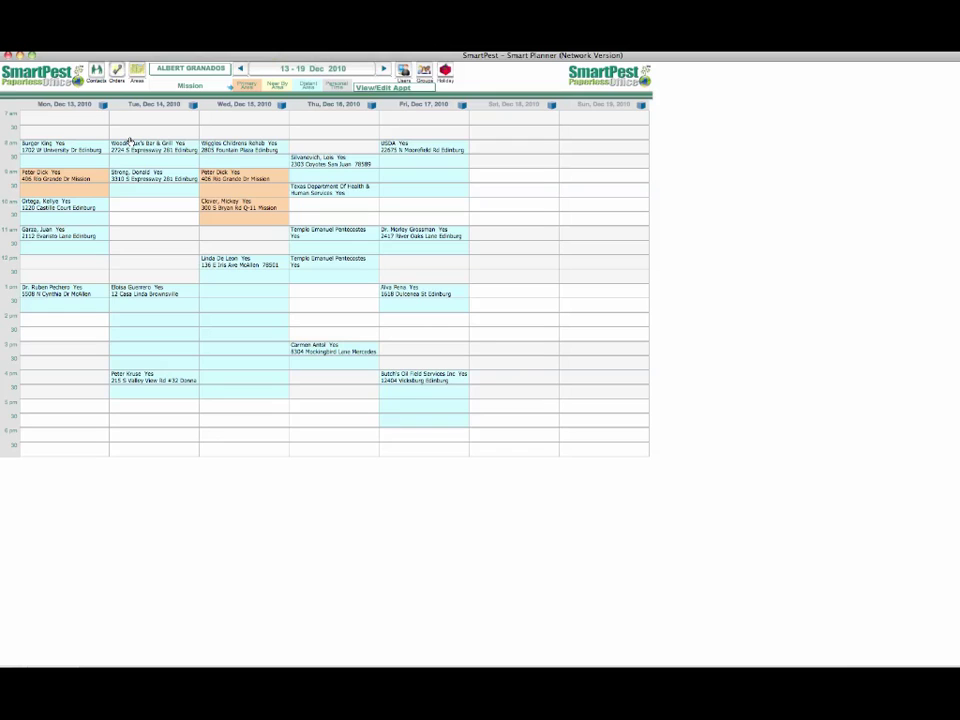